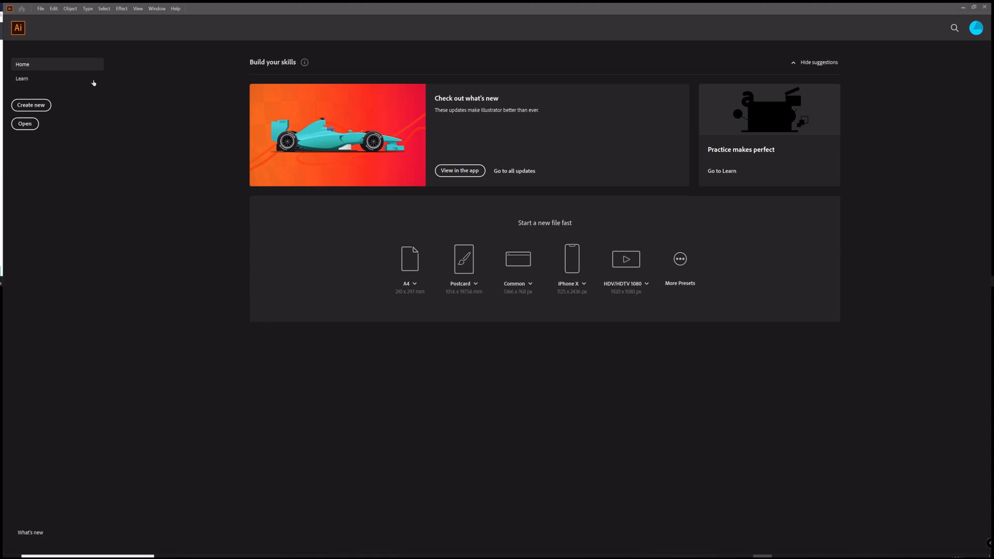
Step: Create a new document 500 px wide and 500 px high
{"action": "left_click", "coordinate": [40, 8]}
{"action": "left_click", "coordinate": [49, 17]}
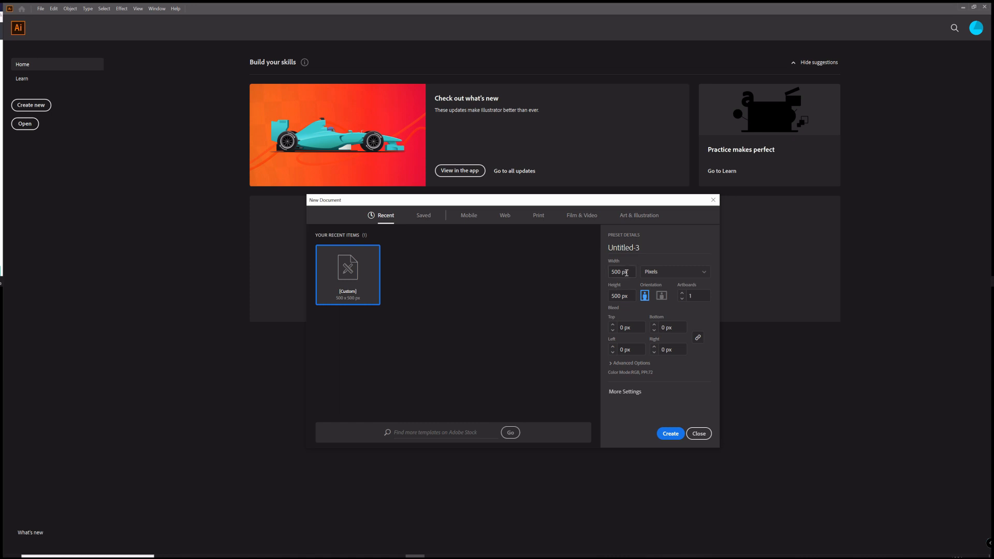
{"action": "left_click", "coordinate": [627, 273]}
{"action": "left_click", "coordinate": [631, 298]}
{"action": "left_click", "coordinate": [667, 439]}
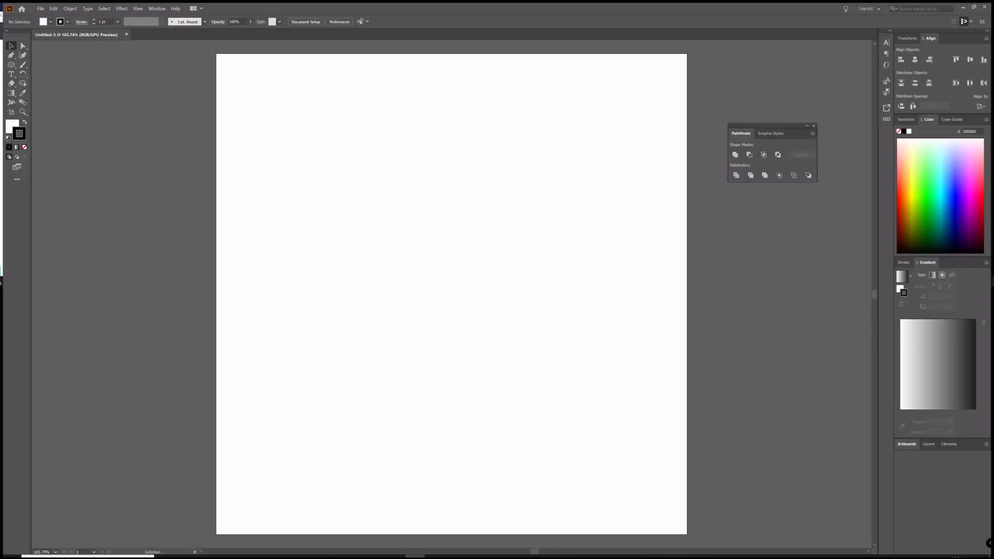
Step: Create a rectangle 45 px wide and 40 px high near the middle of the artboard
{"action": "left_click_drag", "start_coordinate": [11, 64], "coordinate": [51, 66]}
{"action": "left_click", "coordinate": [445, 279]}
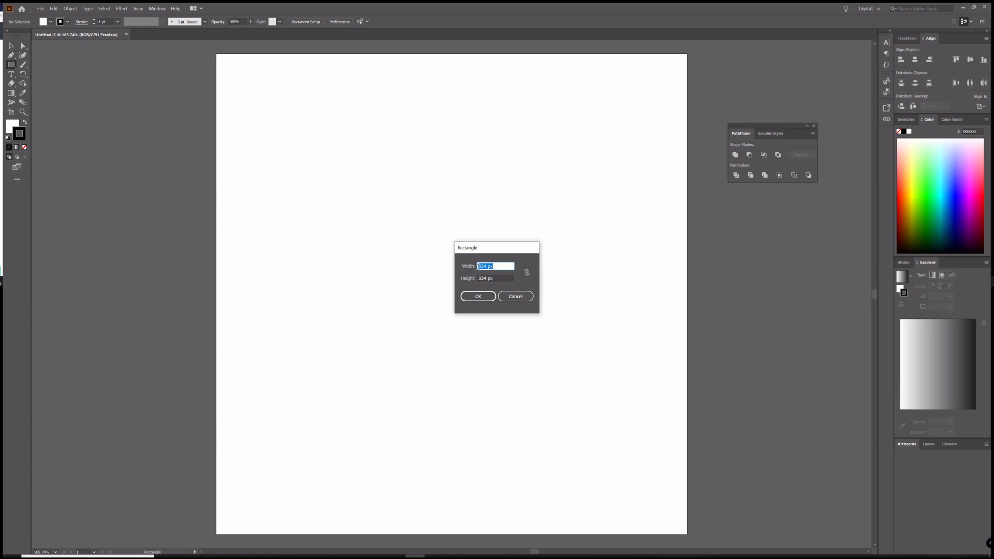
{"action": "type", "text": "45"}
{"action": "key", "text": "Tab"}
{"action": "type", "text": "45"}
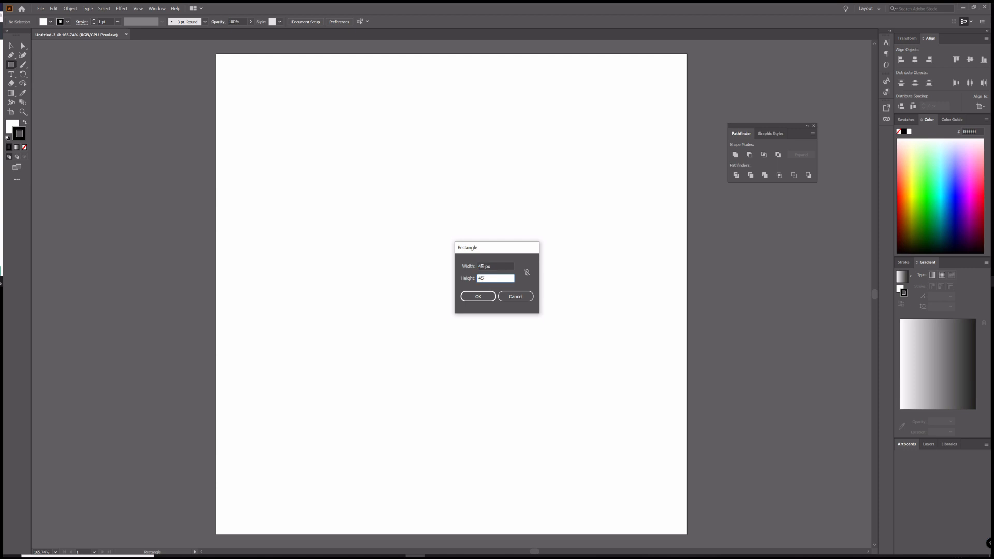
{"action": "left_click", "coordinate": [505, 265]}
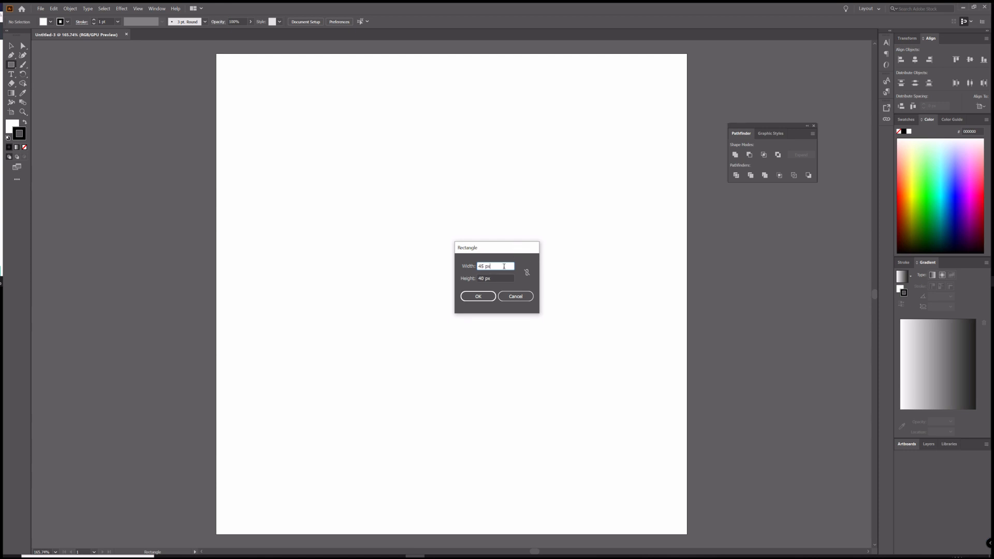
{"action": "left_click", "coordinate": [485, 300]}
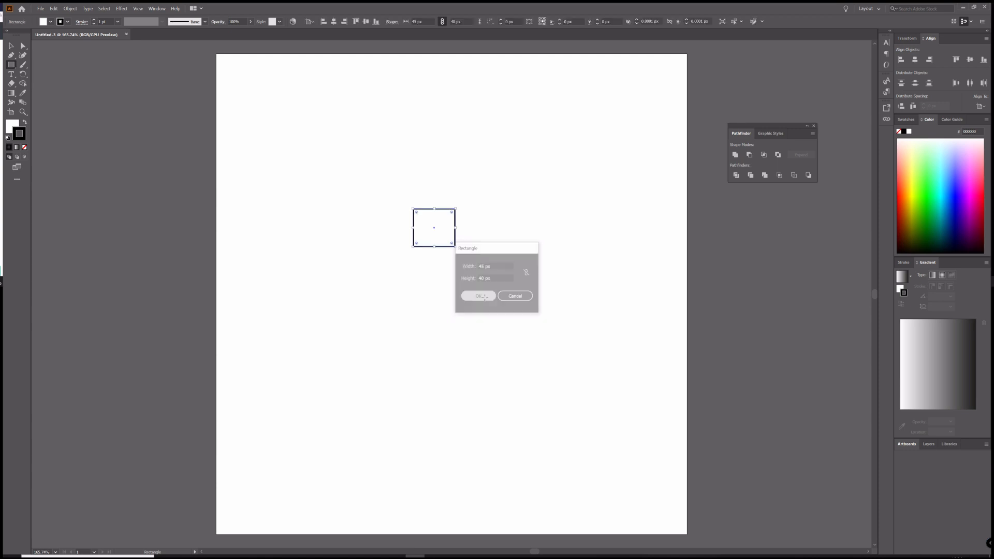
Step: Delete only the bottom edge of the rectangle, leaving an open path
{"action": "left_click", "coordinate": [25, 47]}
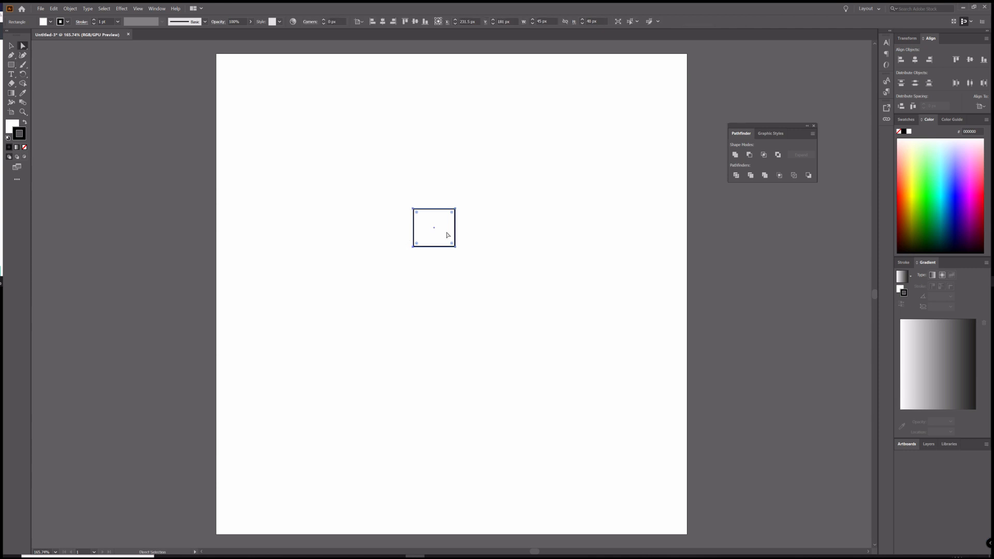
{"action": "left_click", "coordinate": [435, 261]}
{"action": "scroll", "coordinate": [434, 237], "scroll_direction": "up", "scroll_amount": 3}
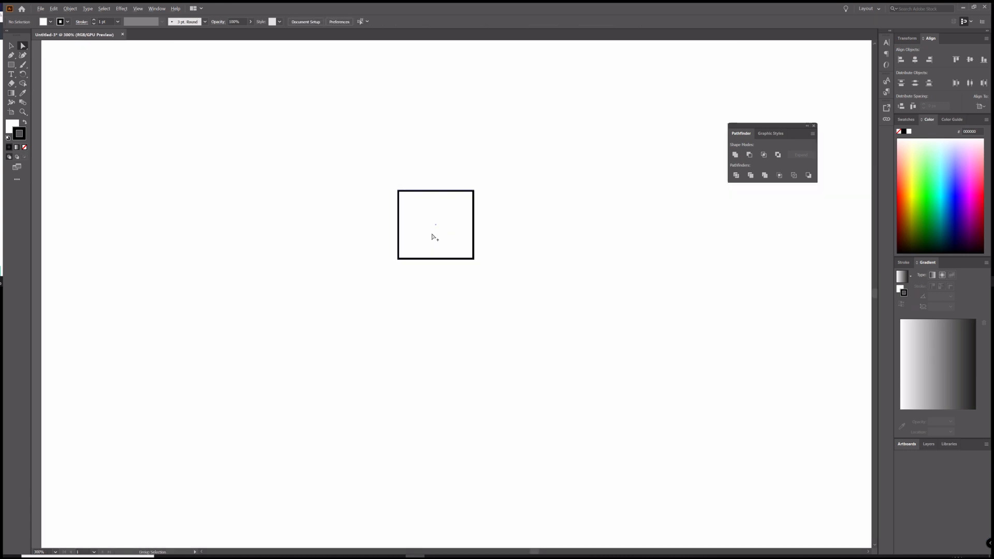
{"action": "scroll", "coordinate": [434, 238], "scroll_direction": "up", "scroll_amount": 1}
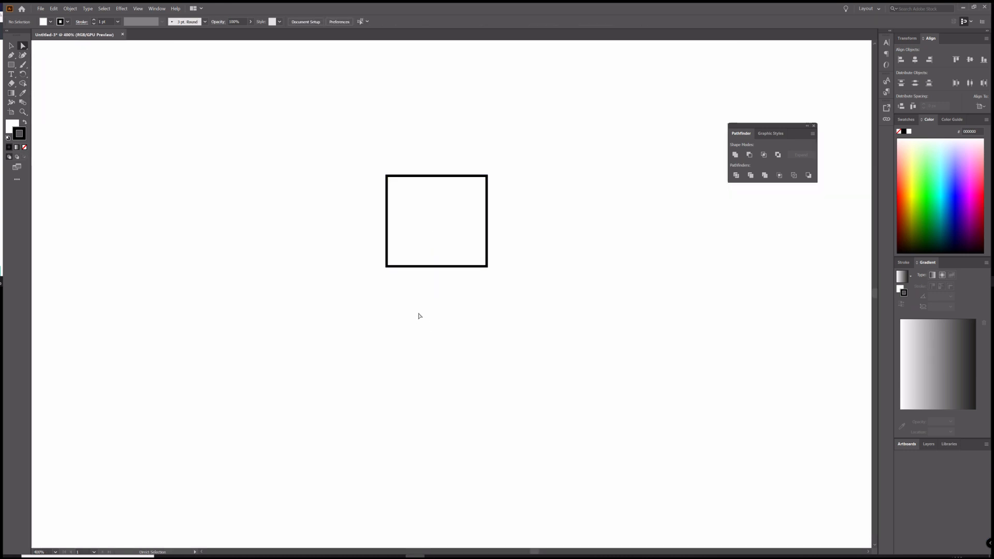
{"action": "left_click_drag", "start_coordinate": [457, 240], "coordinate": [457, 233]}
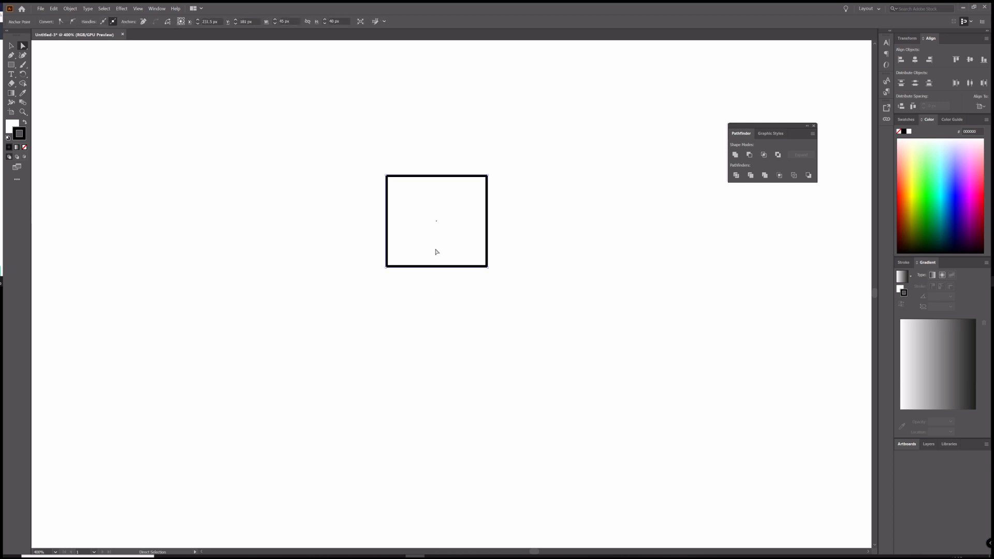
{"action": "key", "text": "Delete"}
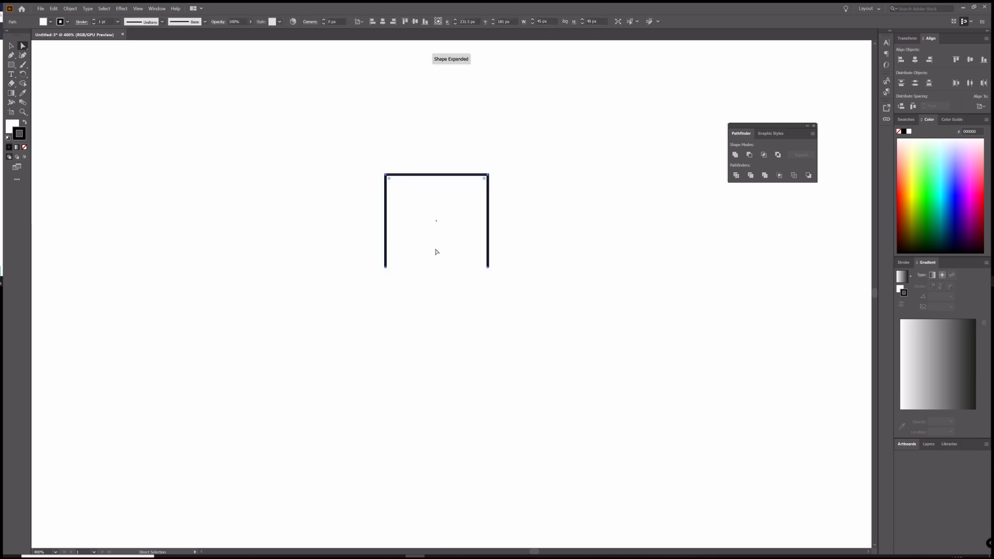
{"action": "left_click", "coordinate": [533, 234]}
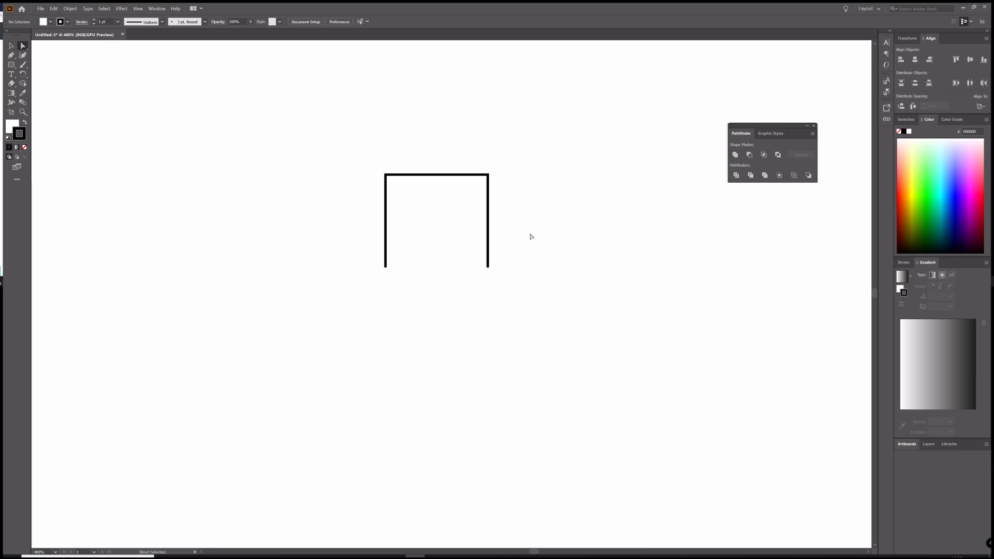
Step: Move the open path's two lower anchor points outward by 10 px each to splay its sides
{"action": "left_click", "coordinate": [489, 268]}
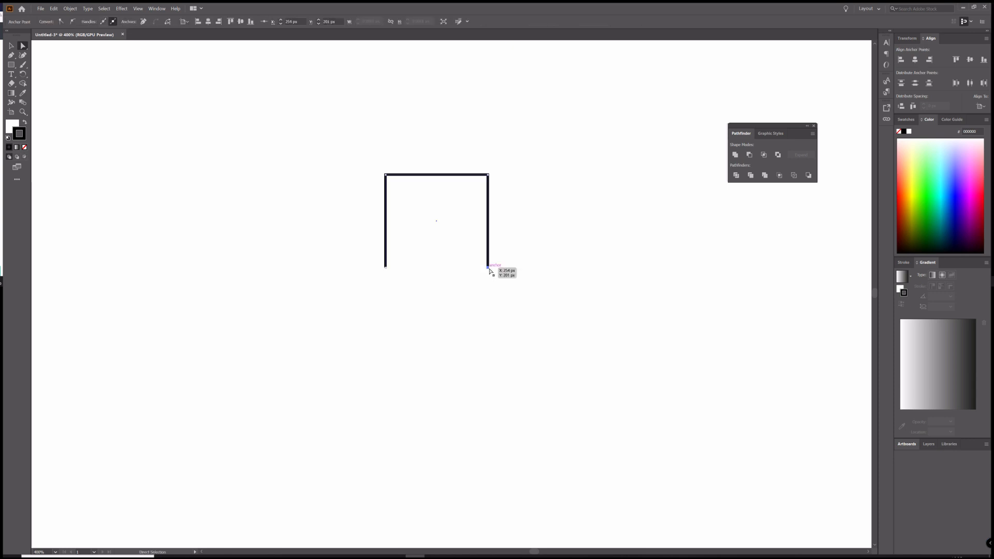
{"action": "key", "text": "shift+Right"}
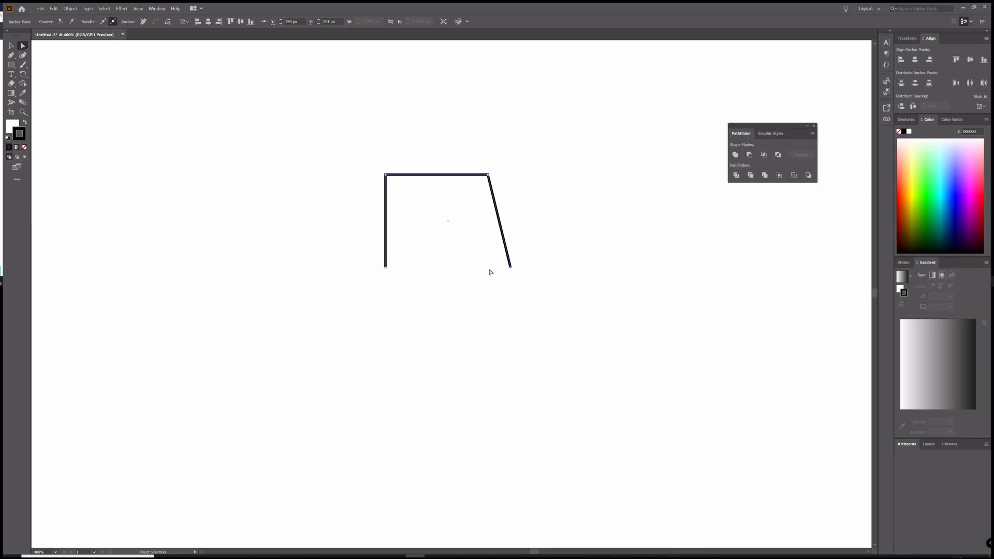
{"action": "left_click", "coordinate": [393, 274]}
{"action": "left_click", "coordinate": [386, 267]}
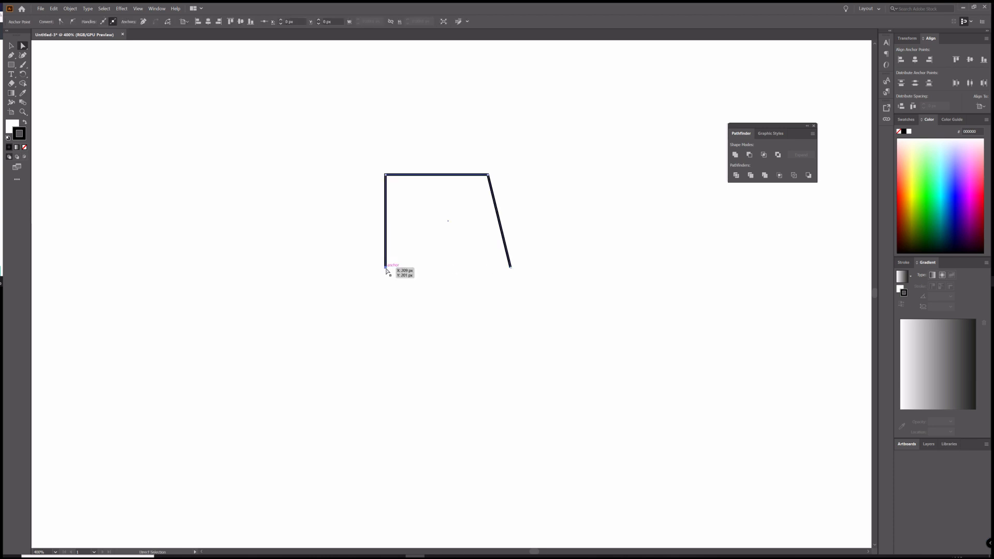
{"action": "key", "text": "shift+Left"}
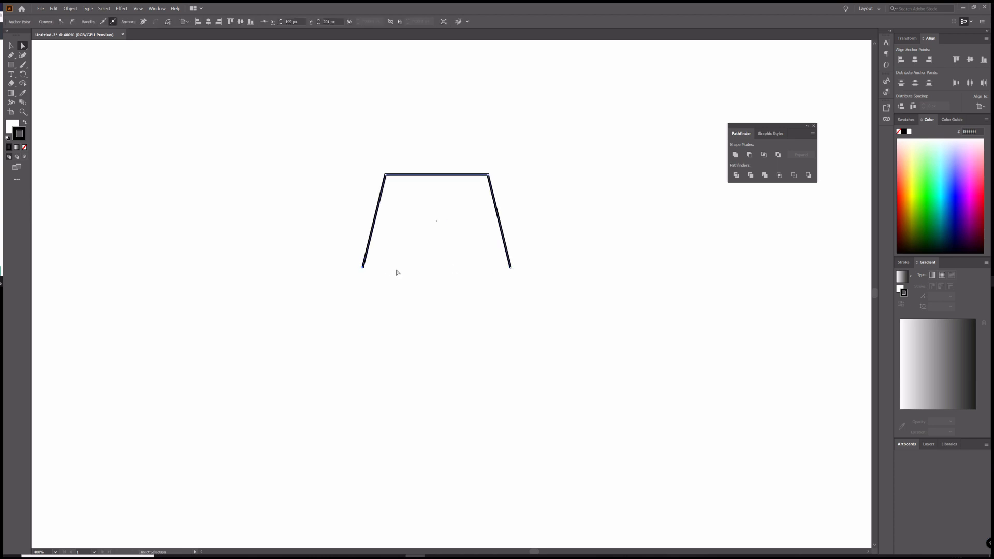
{"action": "left_click", "coordinate": [425, 281]}
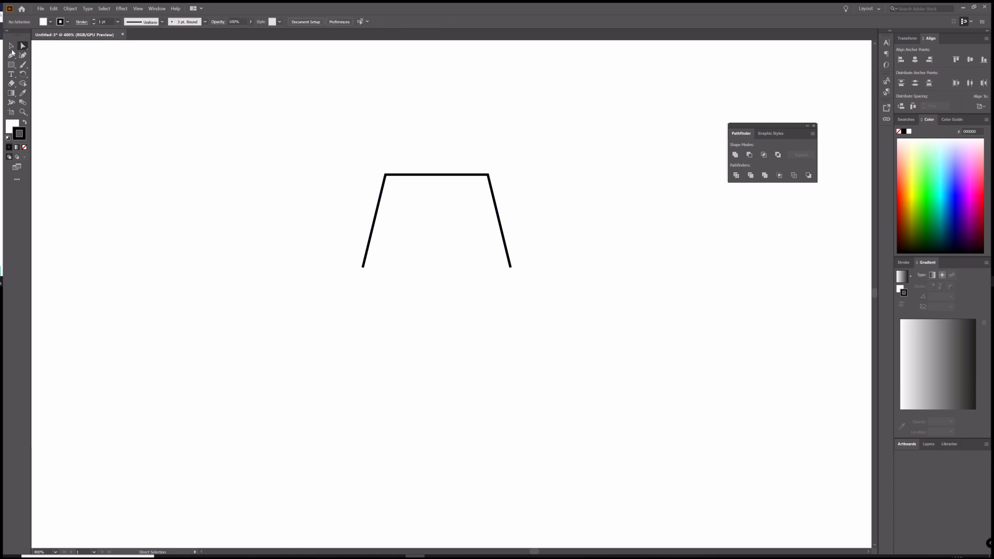
Step: Round both upper corners of the open trapezoid path
{"action": "left_click", "coordinate": [11, 46]}
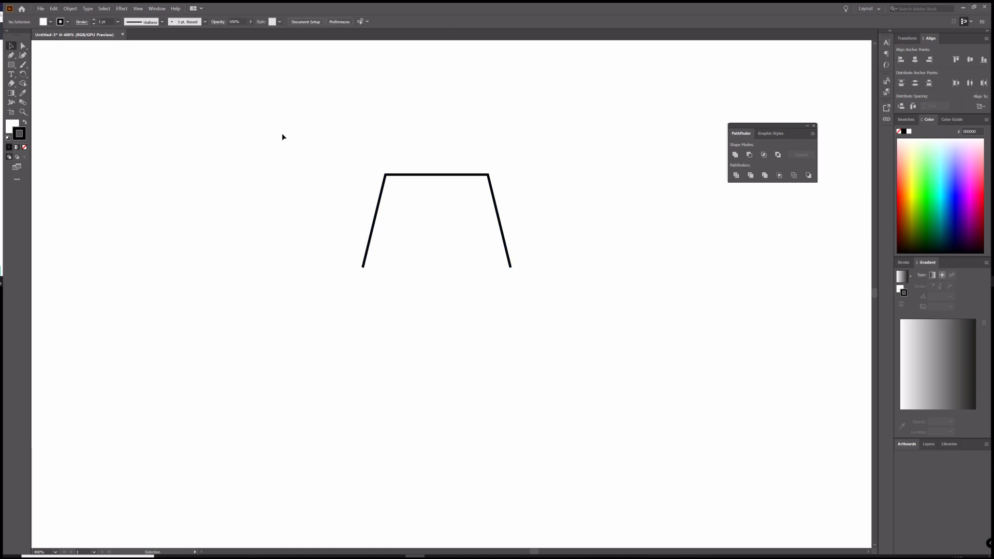
{"action": "left_click", "coordinate": [397, 178]}
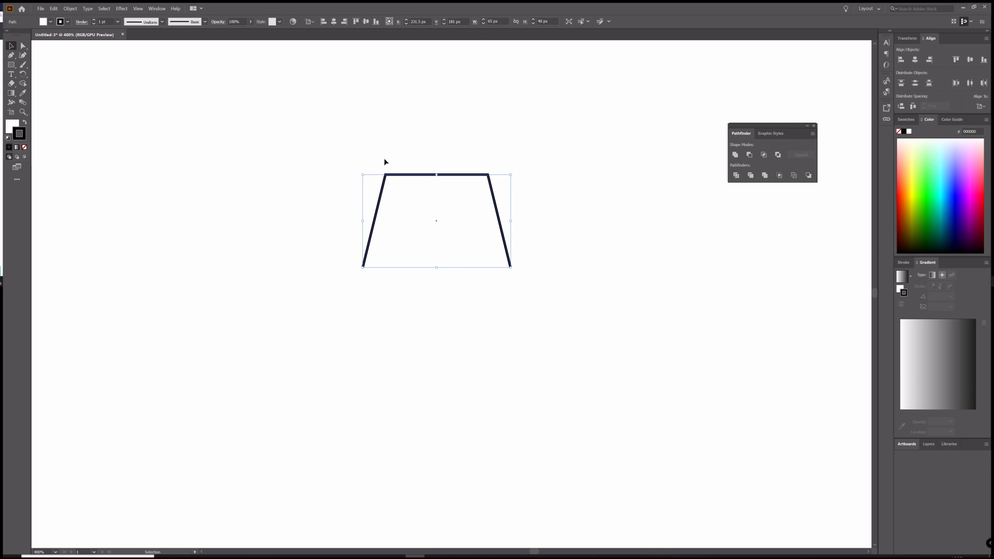
{"action": "left_click", "coordinate": [23, 45]}
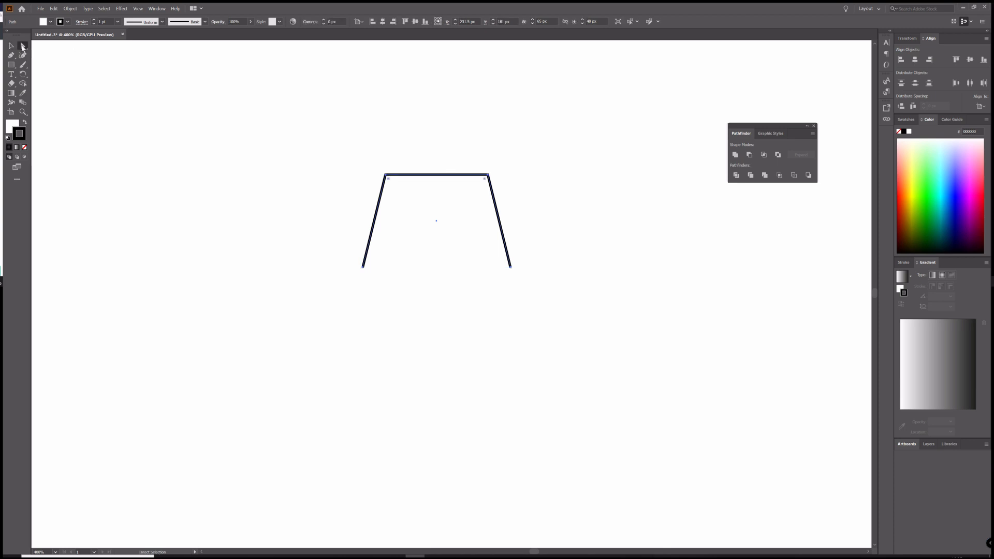
{"action": "left_click_drag", "start_coordinate": [388, 179], "coordinate": [399, 192]}
{"action": "left_click", "coordinate": [533, 213]}
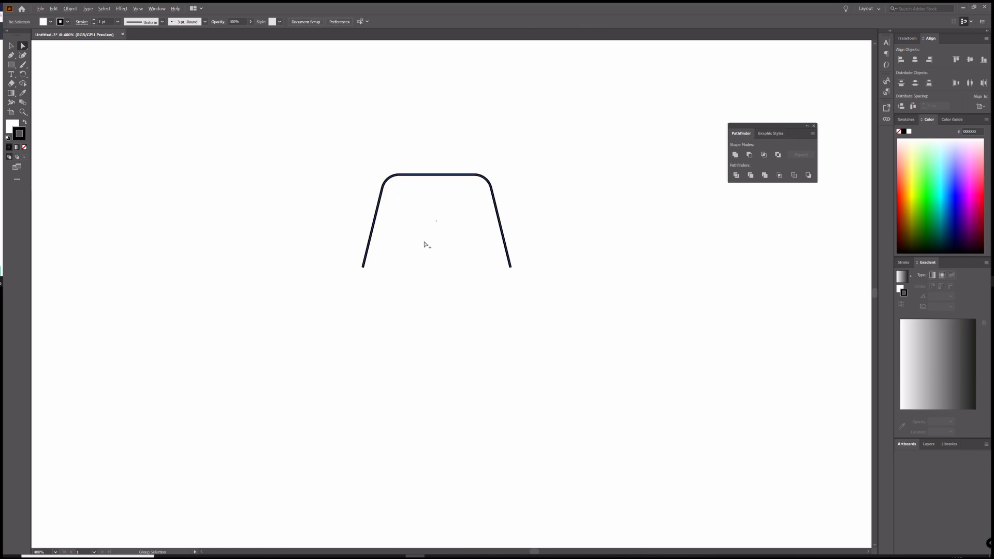
Step: Set the stroke weight of the rounded trapezoid path to 5 pt
{"action": "scroll", "coordinate": [425, 244], "scroll_direction": "down", "scroll_amount": 2}
{"action": "scroll", "coordinate": [425, 244], "scroll_direction": "down", "scroll_amount": 3}
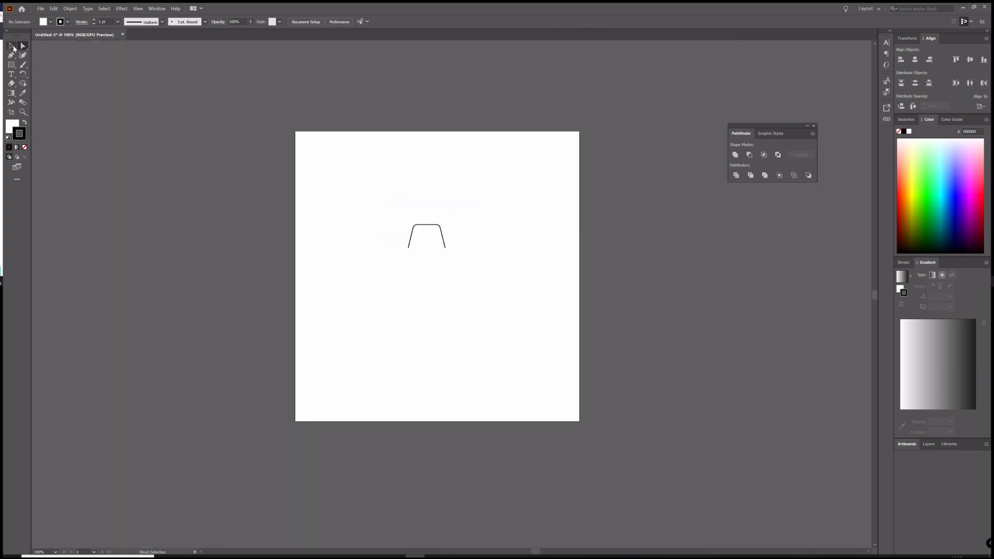
{"action": "left_click", "coordinate": [12, 47]}
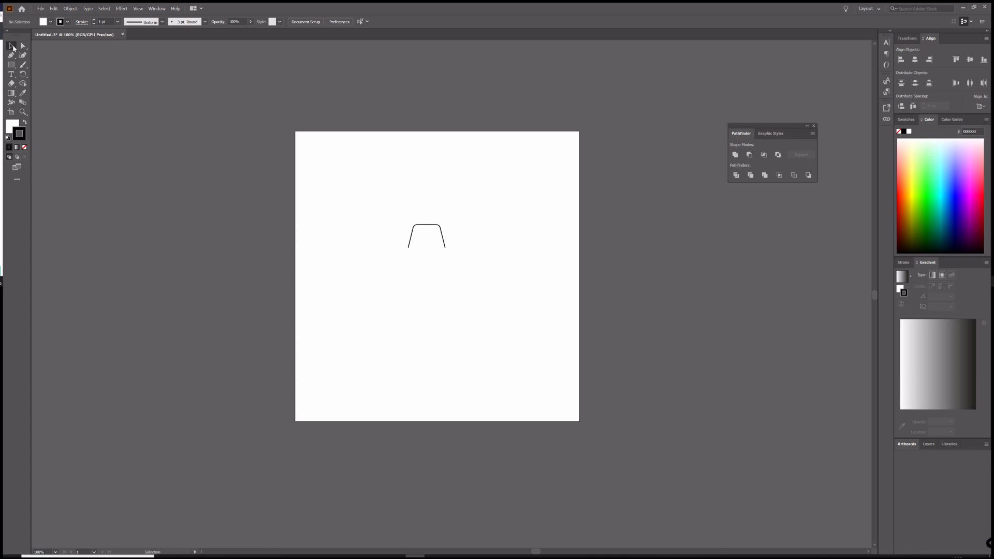
{"action": "left_click", "coordinate": [423, 230]}
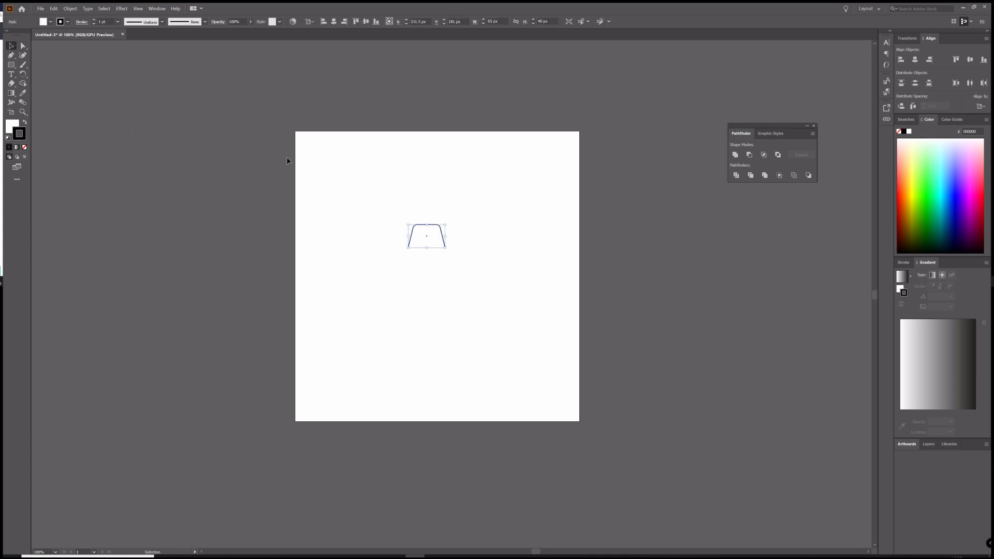
{"action": "left_click", "coordinate": [117, 22]}
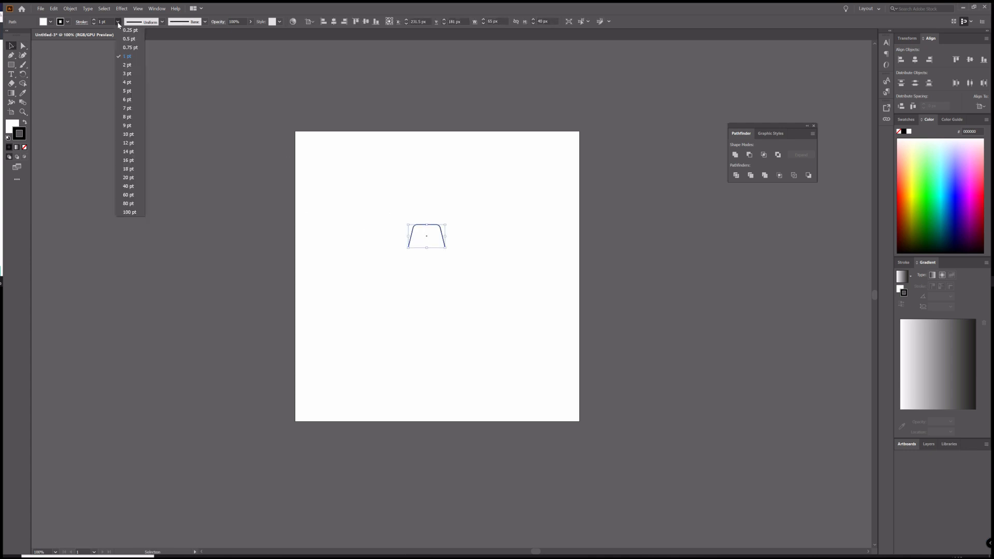
{"action": "left_click", "coordinate": [127, 91]}
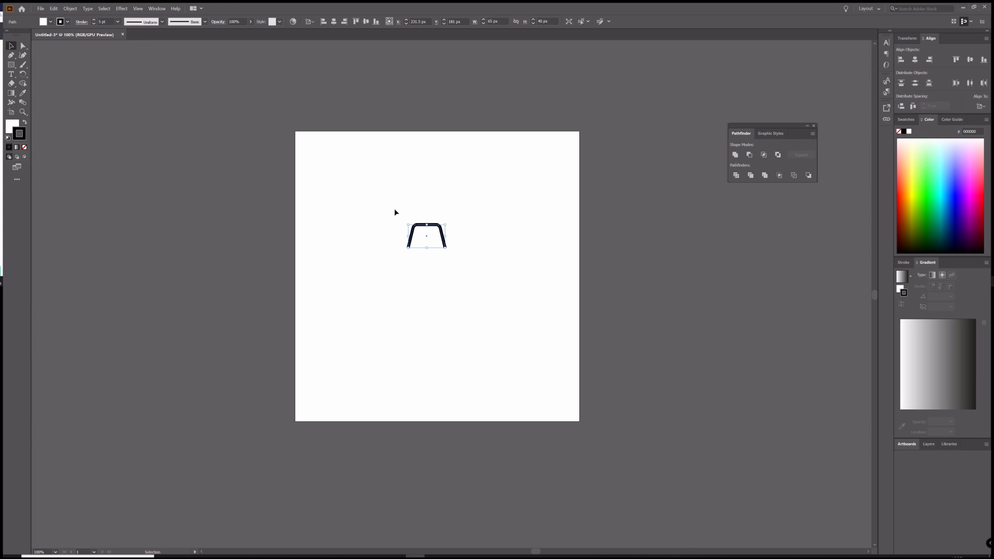
{"action": "left_click", "coordinate": [271, 164]}
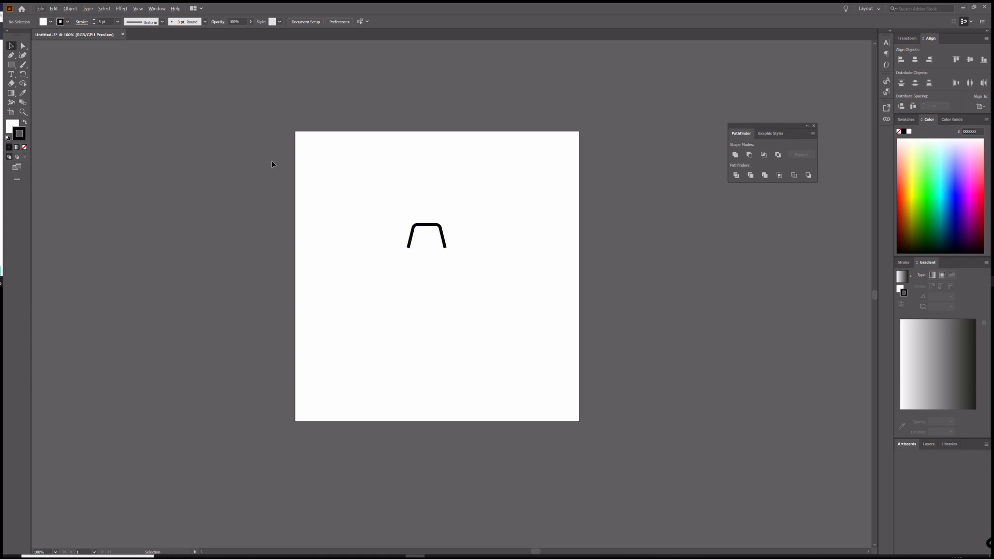
Step: Create a 180 by 180 px circle with the Ellipse tool below the trapezoid path
{"action": "left_click", "coordinate": [11, 65]}
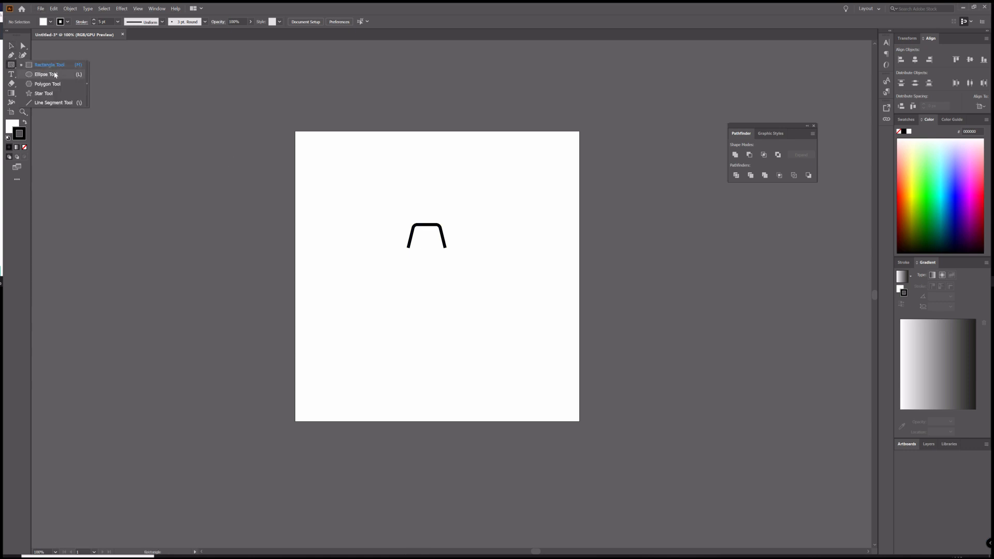
{"action": "left_click", "coordinate": [50, 76]}
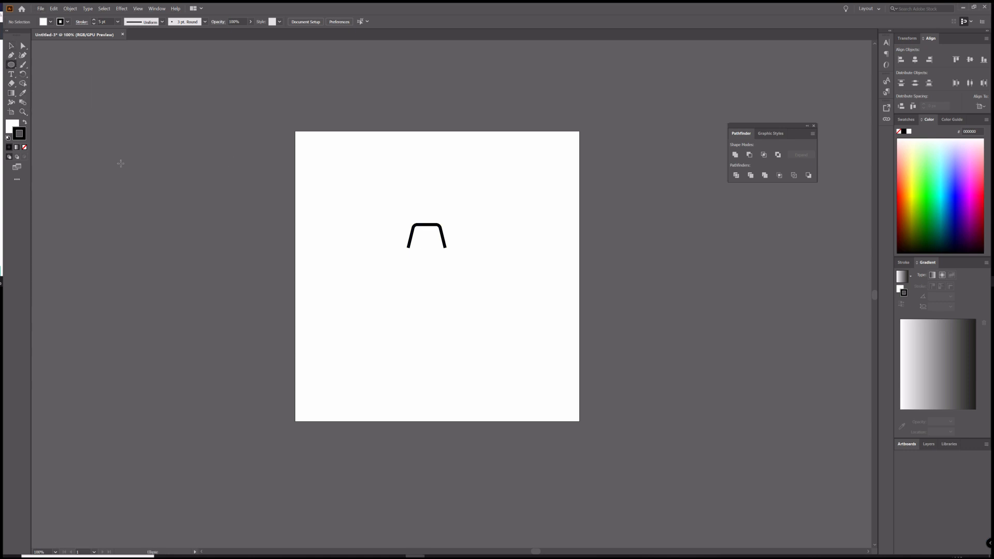
{"action": "left_click", "coordinate": [427, 301]}
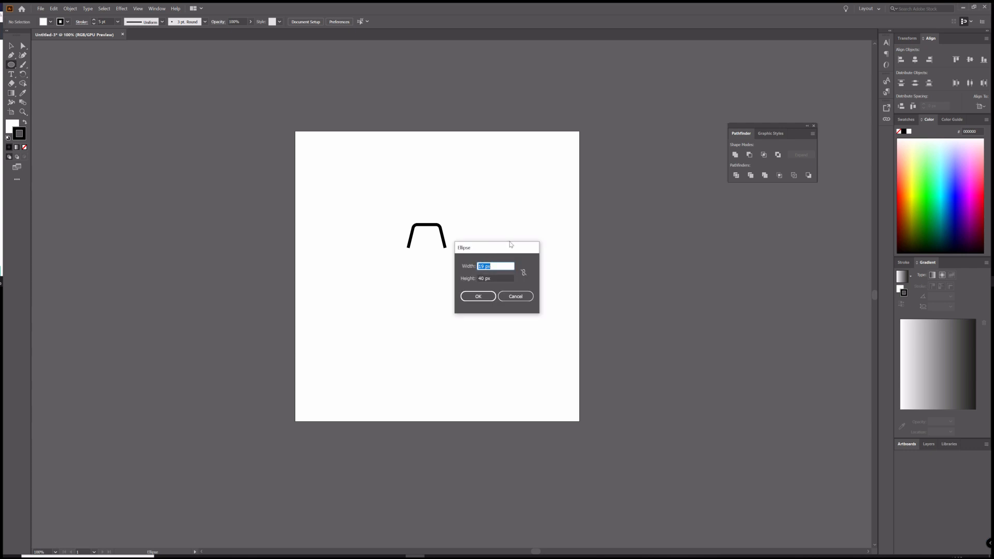
{"action": "type", "text": "180"}
{"action": "key", "text": "Tab"}
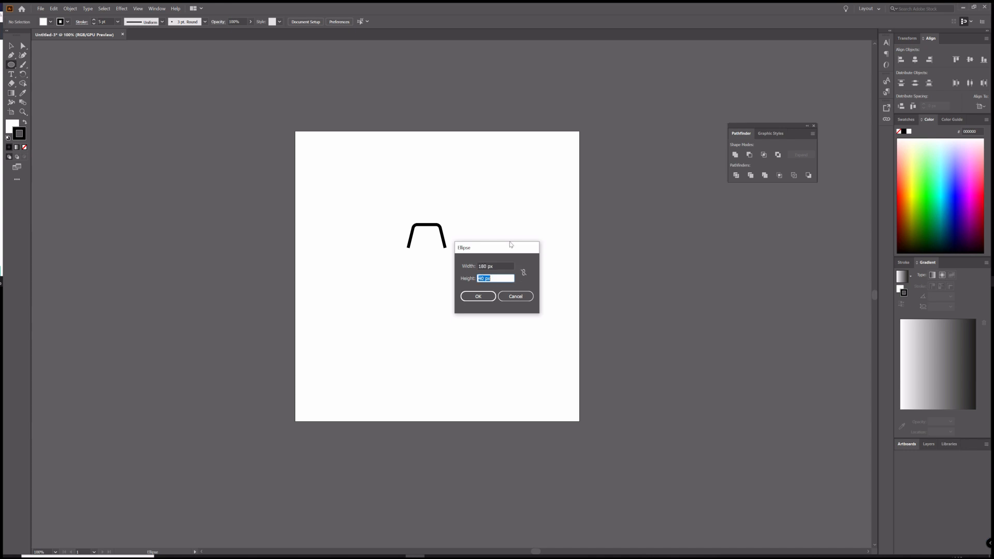
{"action": "type", "text": "180"}
{"action": "key", "text": "Return"}
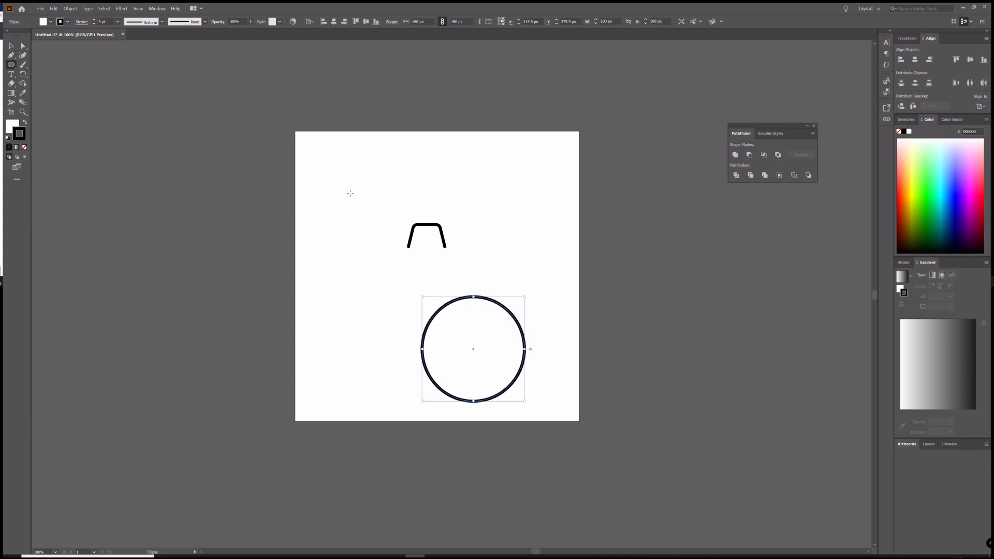
Step: Move the circle directly beneath the trapezoid path and center both shapes horizontally on the artboard
{"action": "key", "text": "v"}
{"action": "left_click", "coordinate": [477, 275]}
{"action": "left_click_drag", "start_coordinate": [486, 301], "coordinate": [440, 256]}
{"action": "left_click_drag", "start_coordinate": [493, 188], "coordinate": [347, 306]}
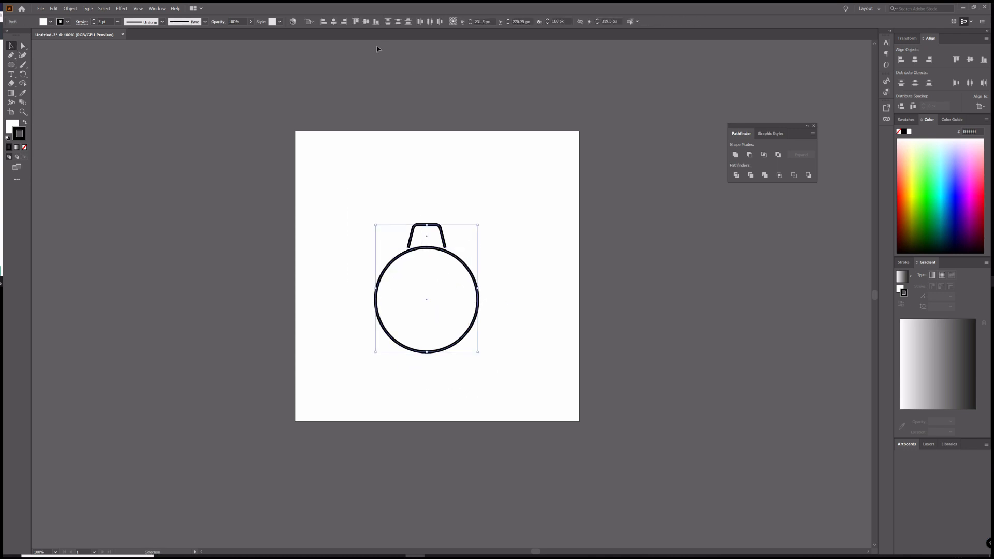
{"action": "left_click", "coordinate": [334, 23]}
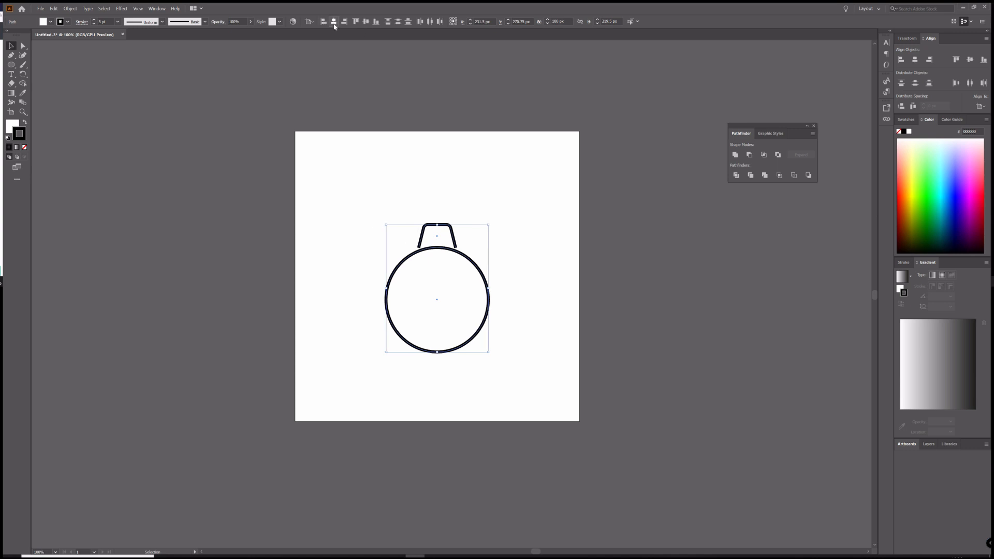
{"action": "left_click", "coordinate": [458, 197]}
{"action": "scroll", "coordinate": [461, 251], "scroll_direction": "up", "scroll_amount": 2}
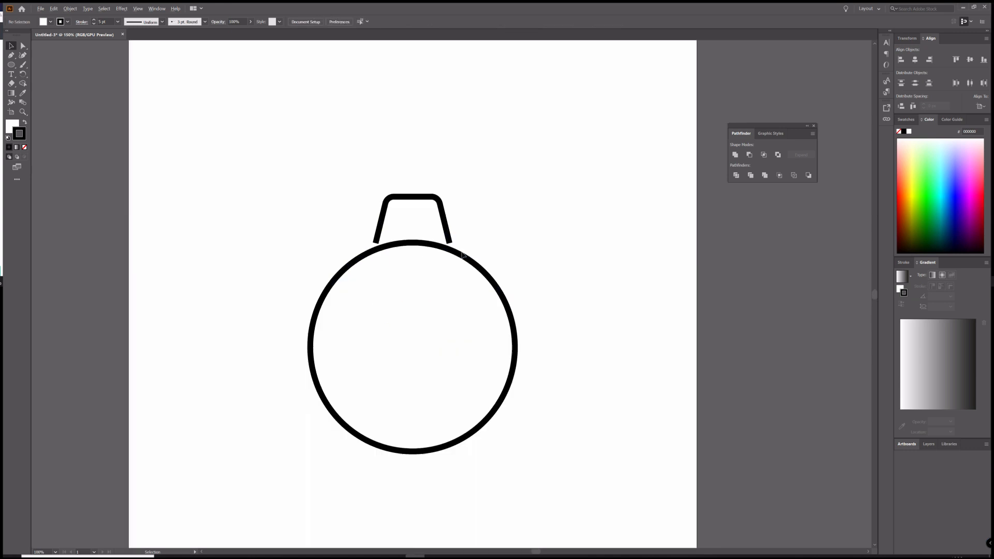
Step: In outline view, move the trapezoid path down until its open lower ends meet the circle's outline, and return to preview
{"action": "key", "text": "a"}
{"action": "key", "text": "ctrl+y"}
{"action": "key", "text": "v"}
{"action": "scroll", "coordinate": [454, 245], "scroll_direction": "up", "scroll_amount": 3}
{"action": "scroll", "coordinate": [452, 242], "scroll_direction": "up", "scroll_amount": 2}
{"action": "left_click_drag", "start_coordinate": [403, 139], "coordinate": [403, 169]}
{"action": "scroll", "coordinate": [456, 256], "scroll_direction": "down", "scroll_amount": 3}
{"action": "left_click", "coordinate": [463, 260]}
{"action": "scroll", "coordinate": [444, 266], "scroll_direction": "up", "scroll_amount": 3}
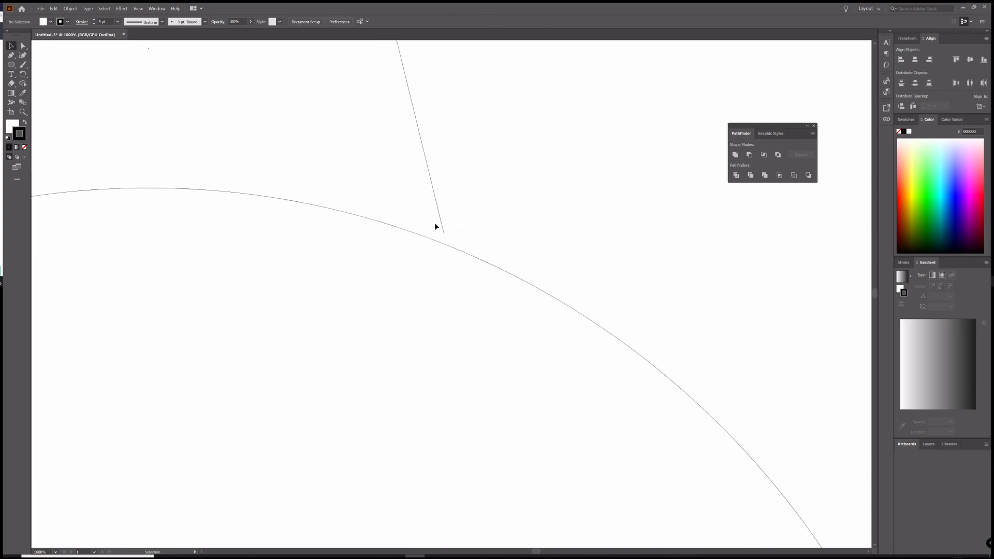
{"action": "scroll", "coordinate": [471, 234], "scroll_direction": "down", "scroll_amount": 8}
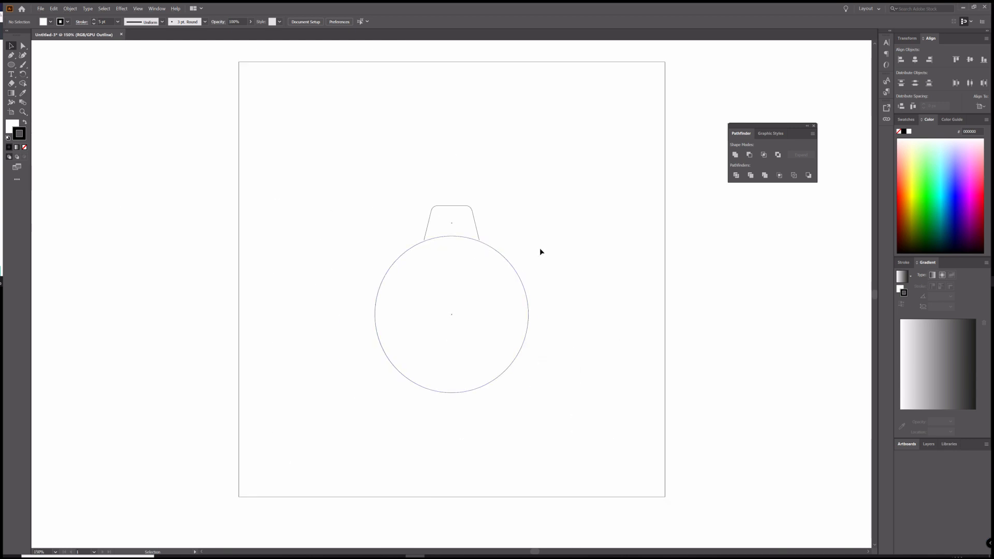
{"action": "key", "text": "ctrl+y"}
{"action": "scroll", "coordinate": [534, 269], "scroll_direction": "down", "scroll_amount": 2}
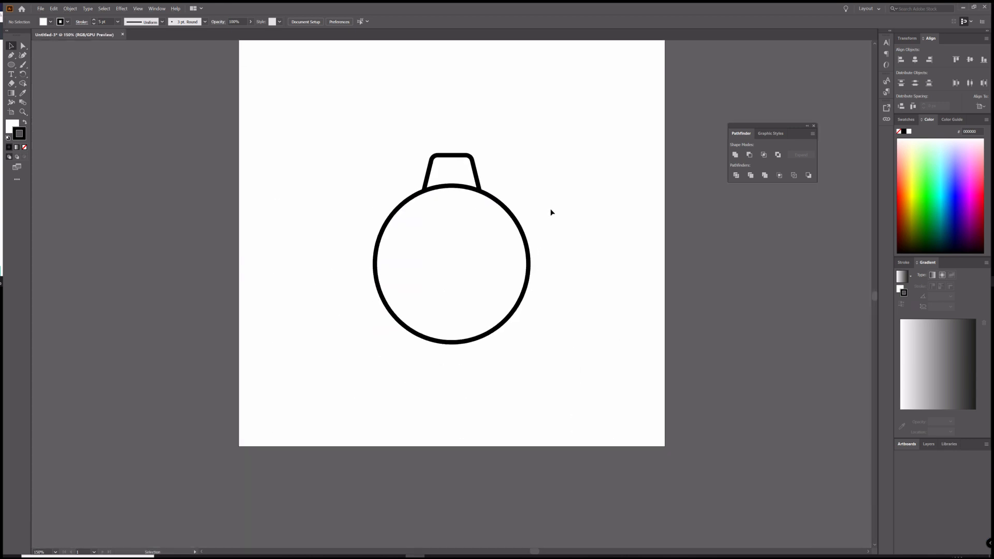
Step: Rotate a copy of the trapezoid path 60° about the circle's center and repeat the transformation until six teeth surround the circle
{"action": "left_click", "coordinate": [456, 156]}
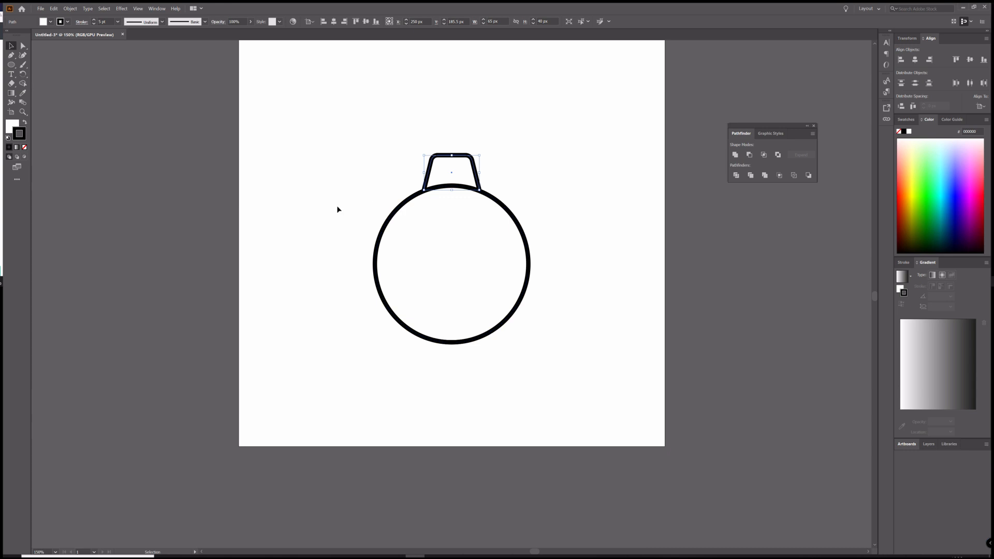
{"action": "left_click", "coordinate": [25, 75]}
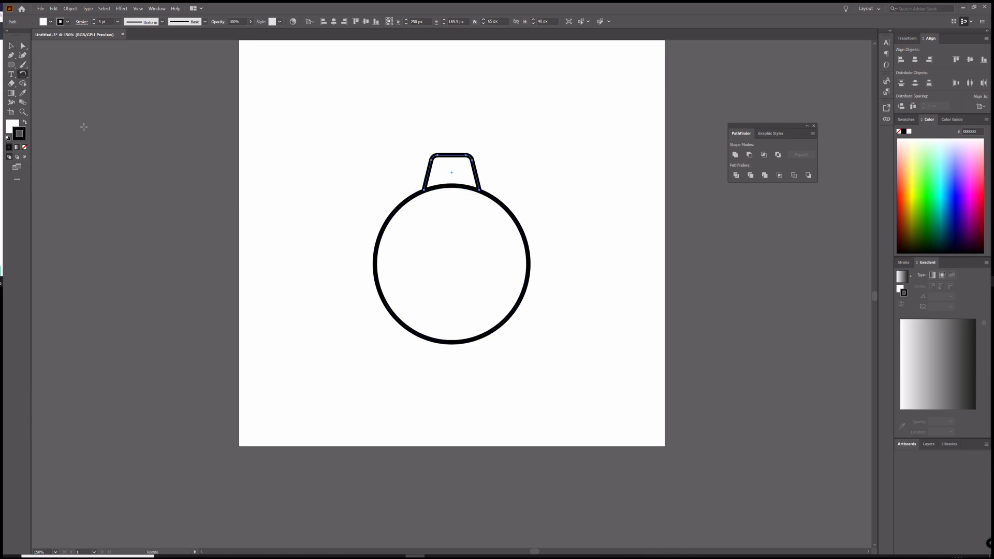
{"action": "left_click", "coordinate": [451, 263], "text": "alt"}
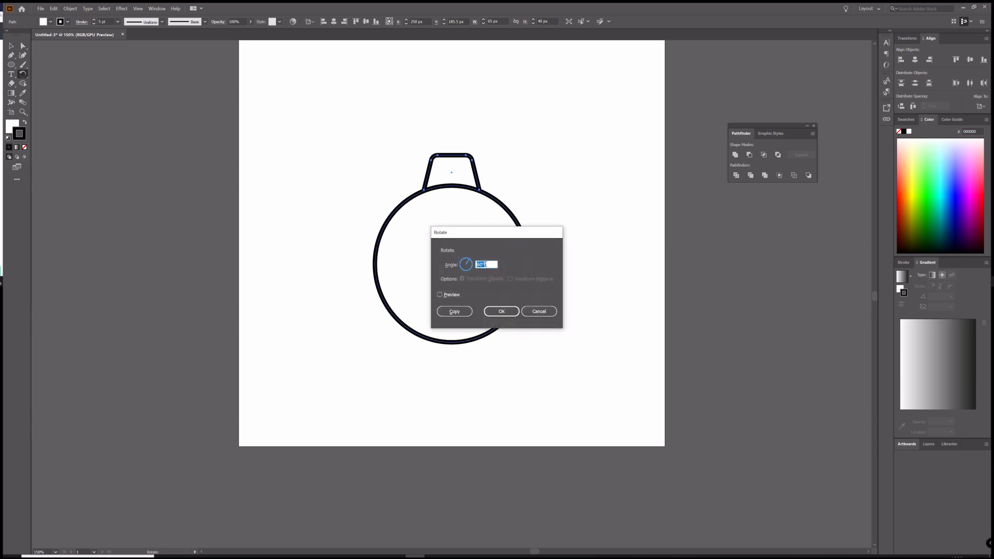
{"action": "left_click", "coordinate": [454, 311]}
{"action": "key", "text": "ctrl+d"}
{"action": "key", "text": "ctrl+d"}
{"action": "key", "text": "ctrl+d"}
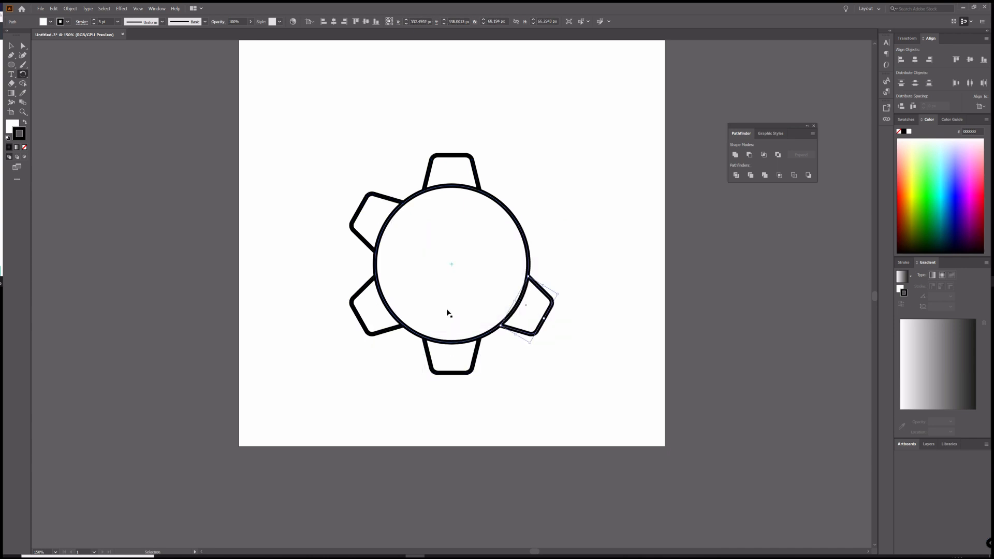
{"action": "key", "text": "ctrl+d"}
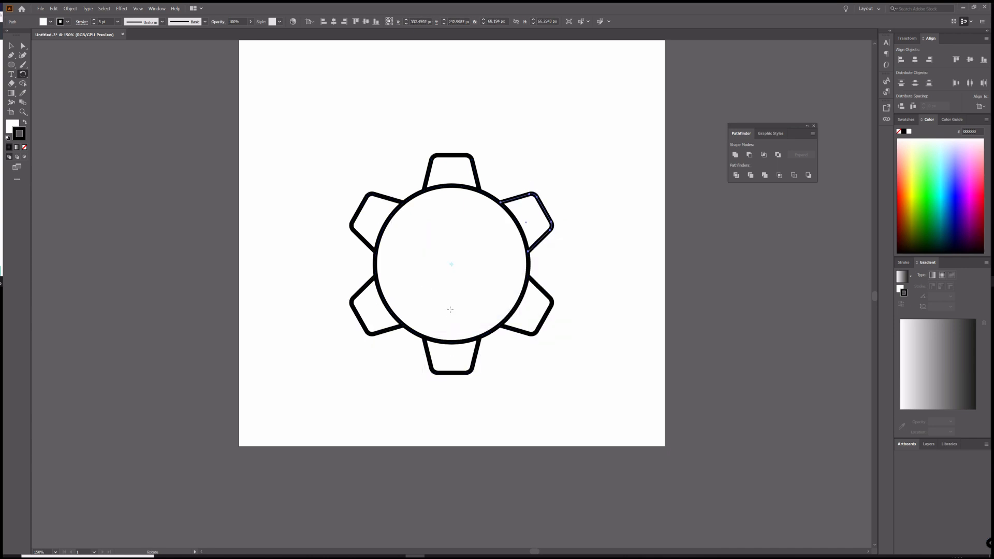
Step: Unite the circle and all six teeth into one gear outline with Pathfinder
{"action": "left_click", "coordinate": [10, 48]}
{"action": "left_click", "coordinate": [296, 168]}
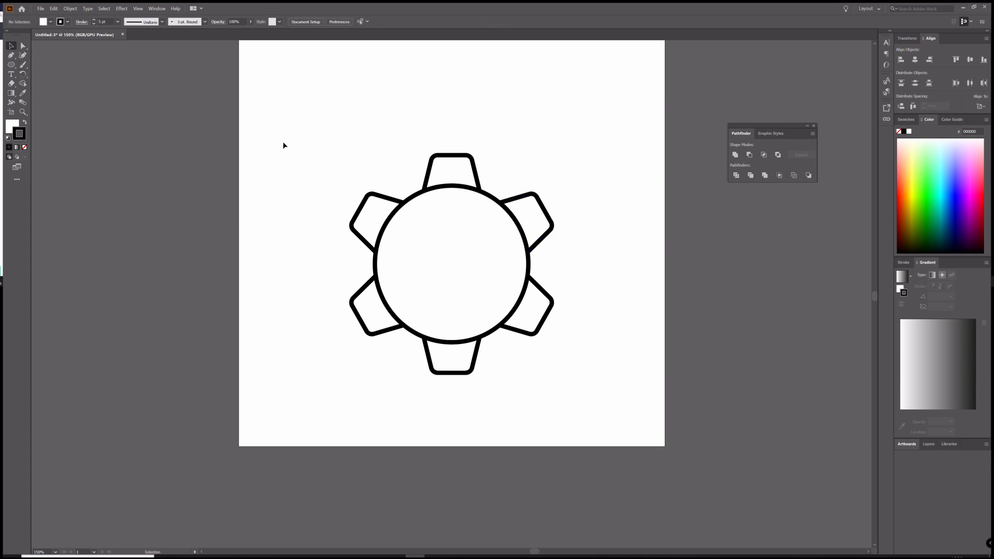
{"action": "key", "text": "ctrl+a"}
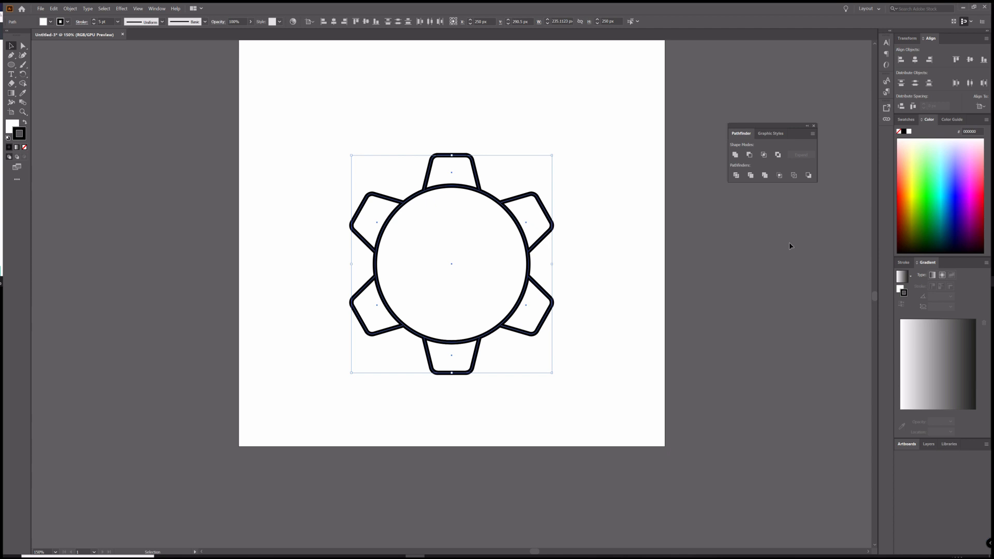
{"action": "left_click", "coordinate": [736, 155]}
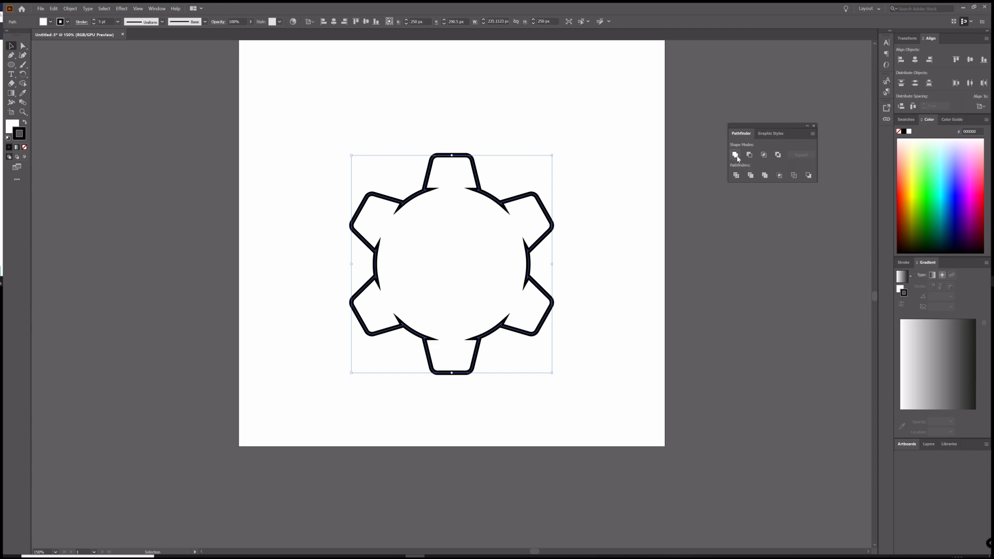
{"action": "left_click", "coordinate": [615, 206]}
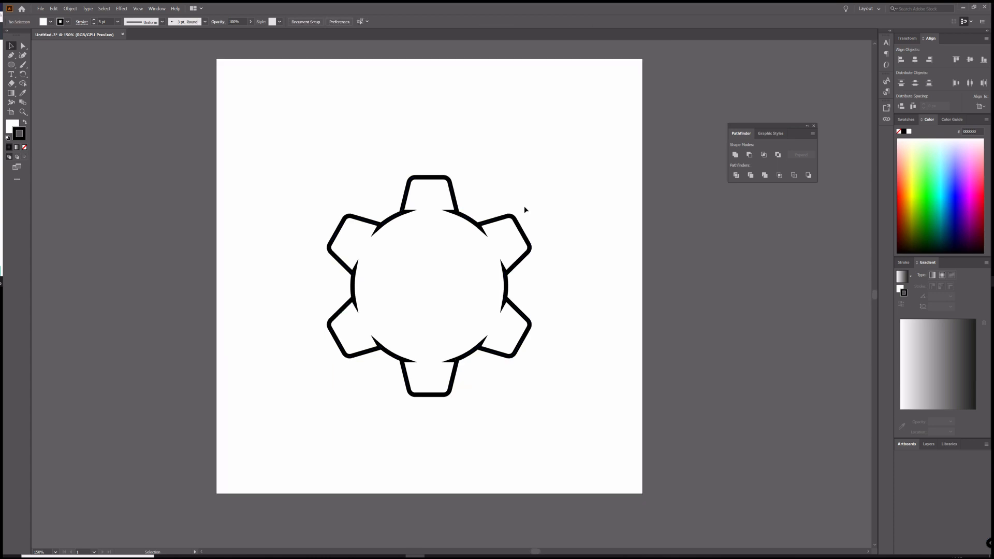
Step: Create an 80 by 80 px circle with the Ellipse tool
{"action": "left_click", "coordinate": [14, 65]}
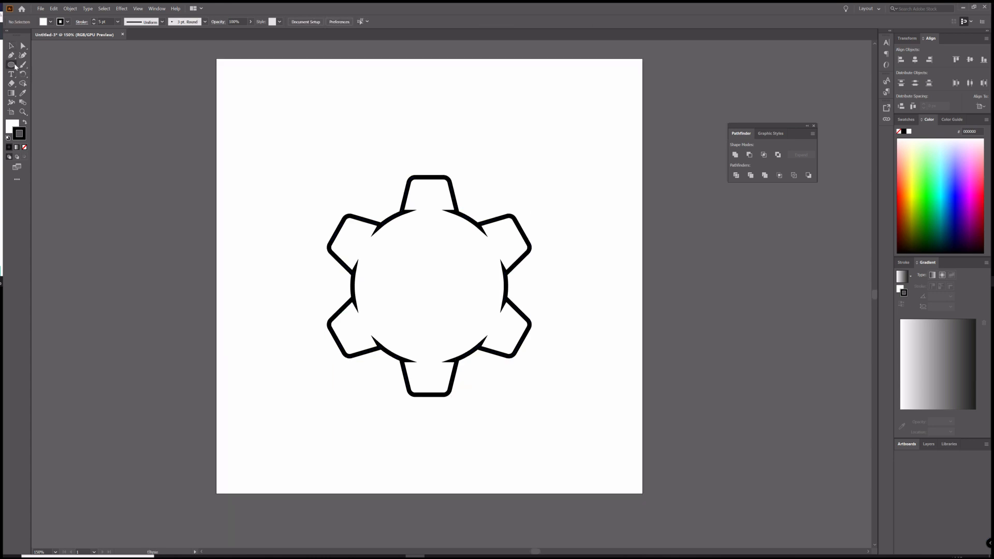
{"action": "left_click", "coordinate": [298, 183]}
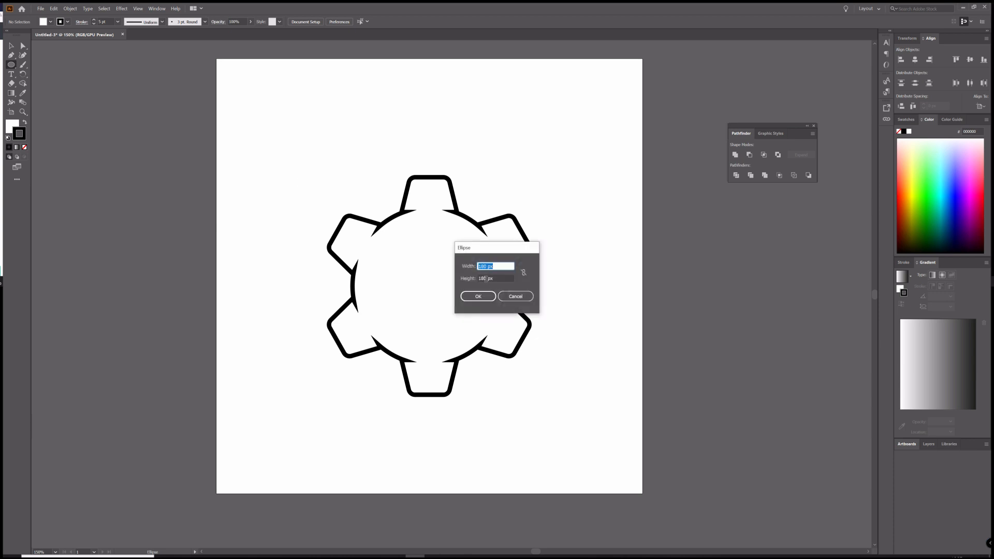
{"action": "type", "text": "80"}
{"action": "key", "text": "Tab"}
{"action": "type", "text": "80"}
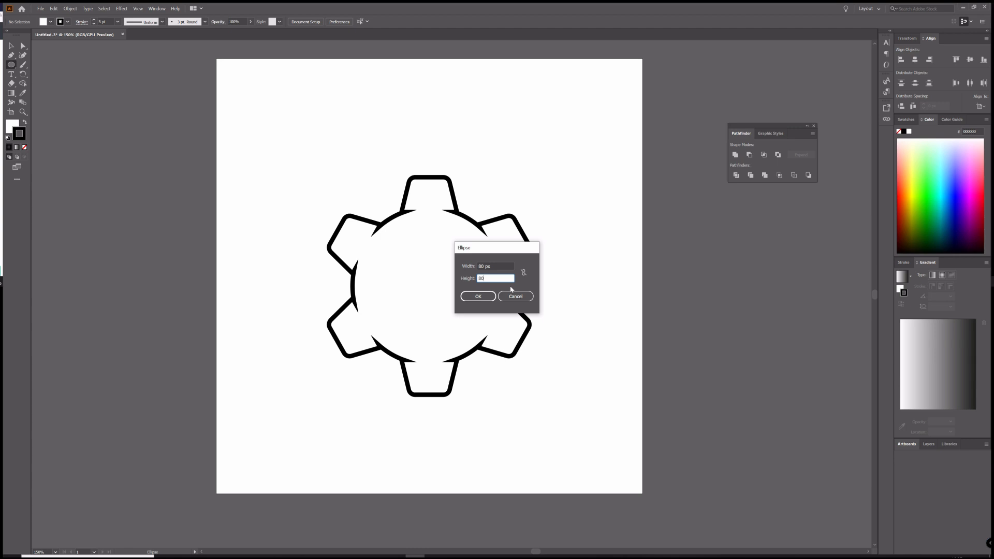
{"action": "left_click", "coordinate": [477, 297]}
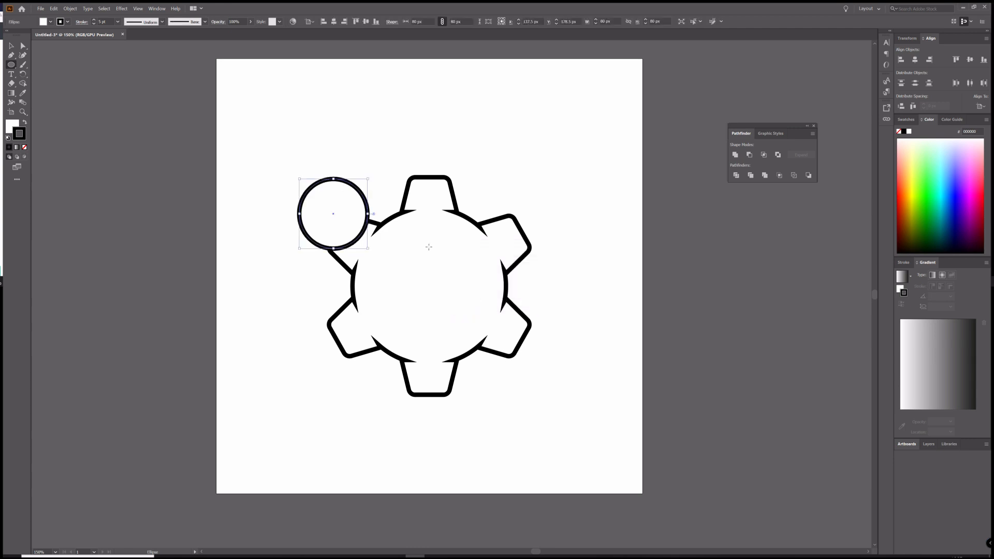
Step: Remove the fill from the 80 px circle, keeping its black stroke
{"action": "left_click", "coordinate": [11, 46]}
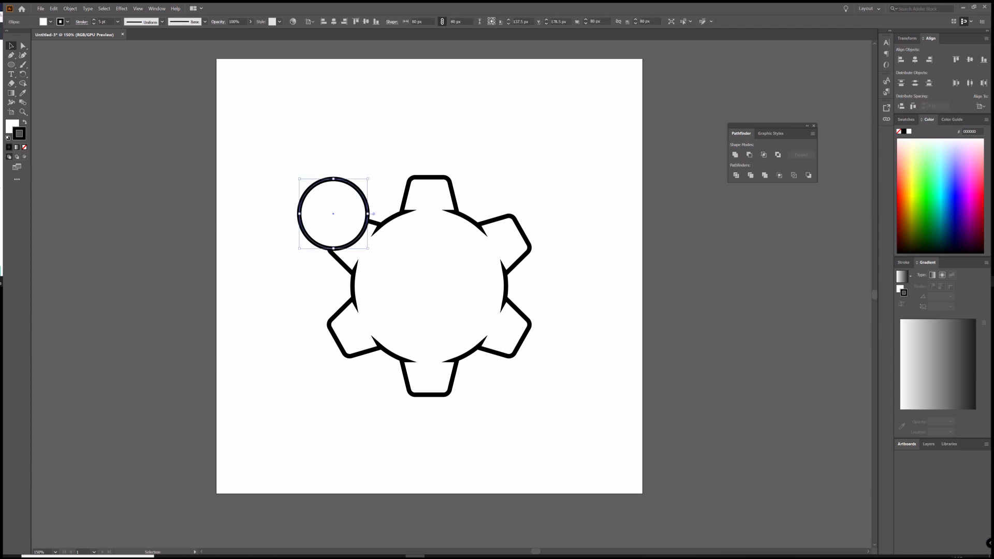
{"action": "left_click", "coordinate": [25, 147]}
{"action": "left_click", "coordinate": [341, 233]}
{"action": "left_click", "coordinate": [24, 147]}
{"action": "left_click", "coordinate": [262, 151]}
Step: Center the gear outline and the 80 px circle horizontally and vertically on the artboard
{"action": "left_click_drag", "start_coordinate": [273, 145], "coordinate": [587, 424]}
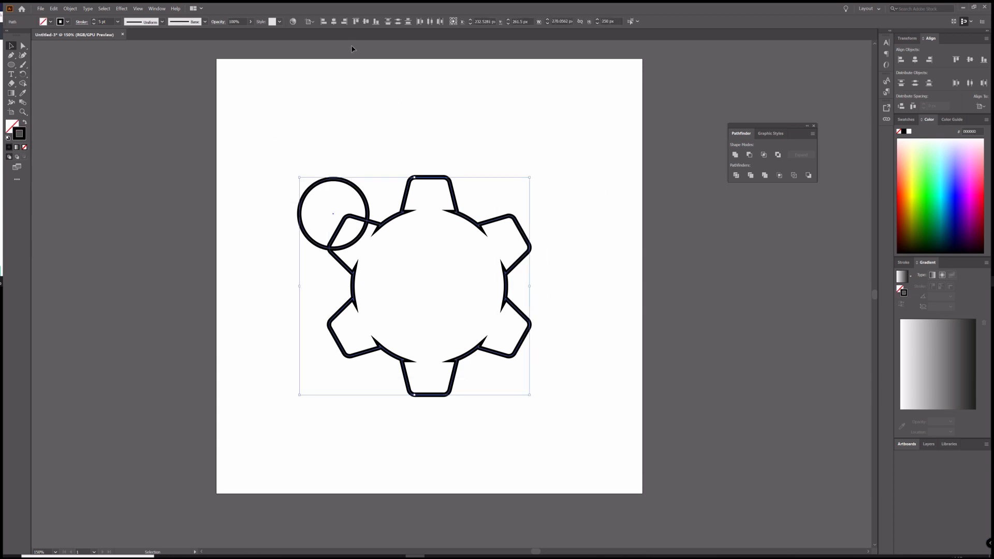
{"action": "left_click", "coordinate": [334, 21]}
{"action": "left_click", "coordinate": [366, 21]}
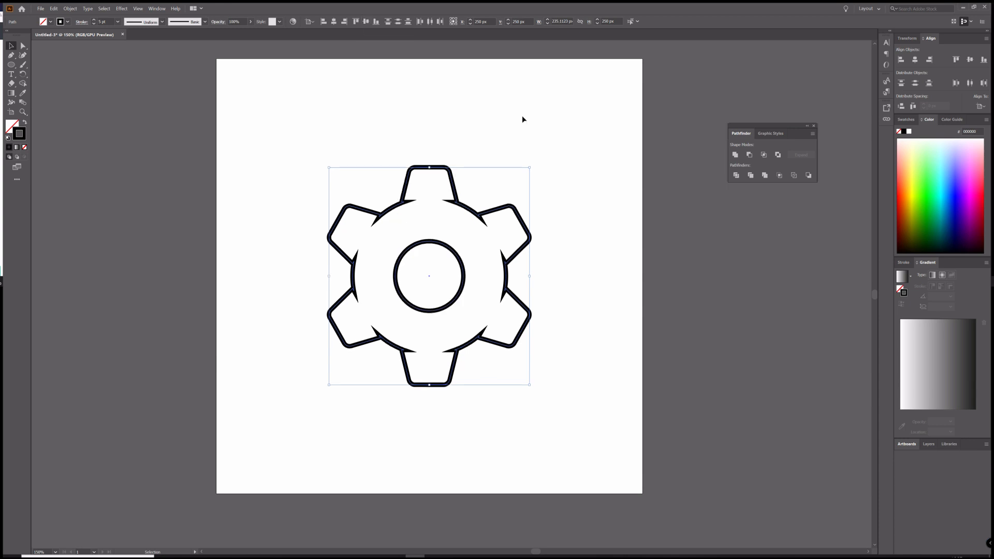
{"action": "left_click", "coordinate": [598, 243]}
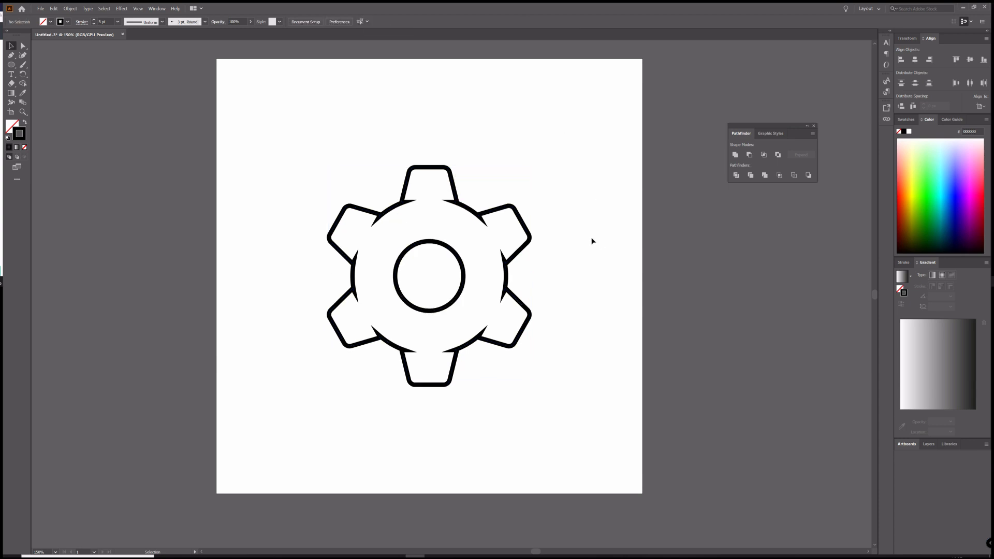
Step: Create a 150 by 150 px circle with the Ellipse tool and set its stroke weight to 3 pt
{"action": "left_click", "coordinate": [11, 64]}
{"action": "left_click", "coordinate": [333, 263]}
{"action": "type", "text": "150"}
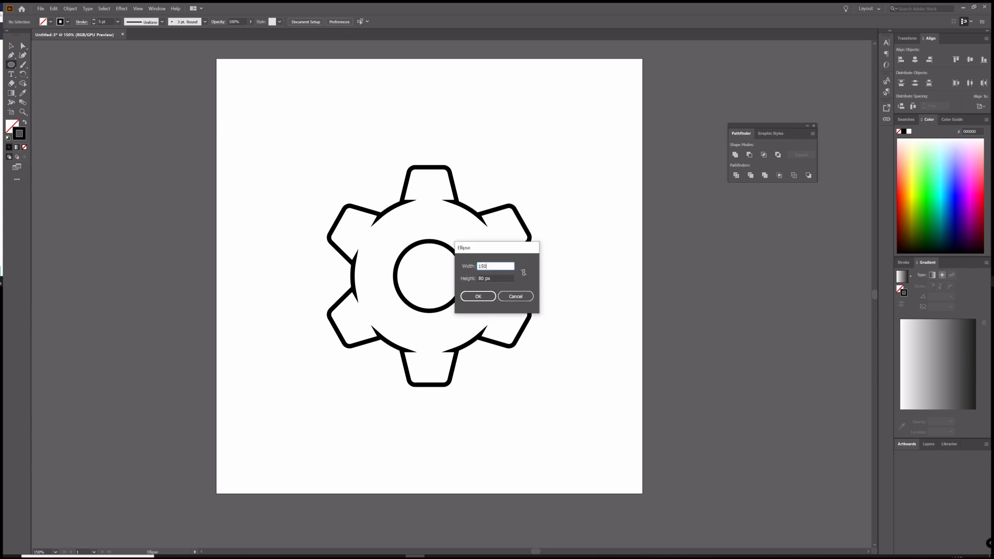
{"action": "key", "text": "Tab"}
{"action": "type", "text": "150"}
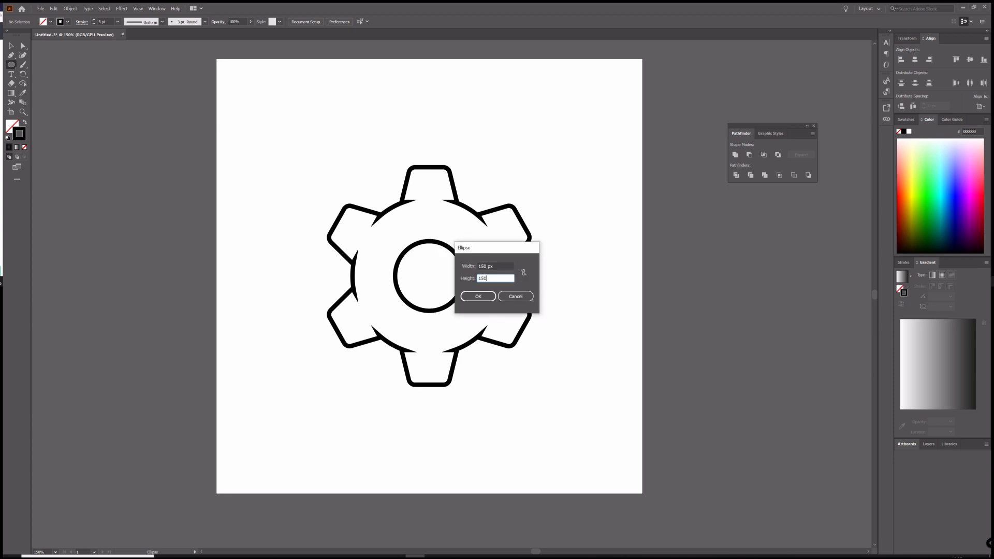
{"action": "left_click", "coordinate": [478, 296]}
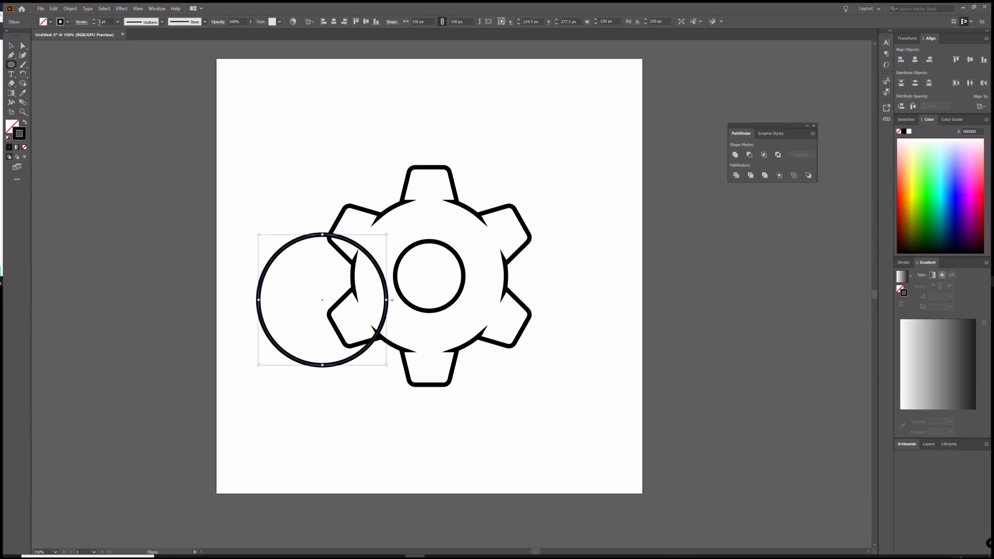
{"action": "left_click", "coordinate": [93, 24]}
{"action": "left_click", "coordinate": [94, 24]}
Step: Center the 150 px circle together with the gear outline and inner circle, horizontally and vertically on the artboard
{"action": "key", "text": "v"}
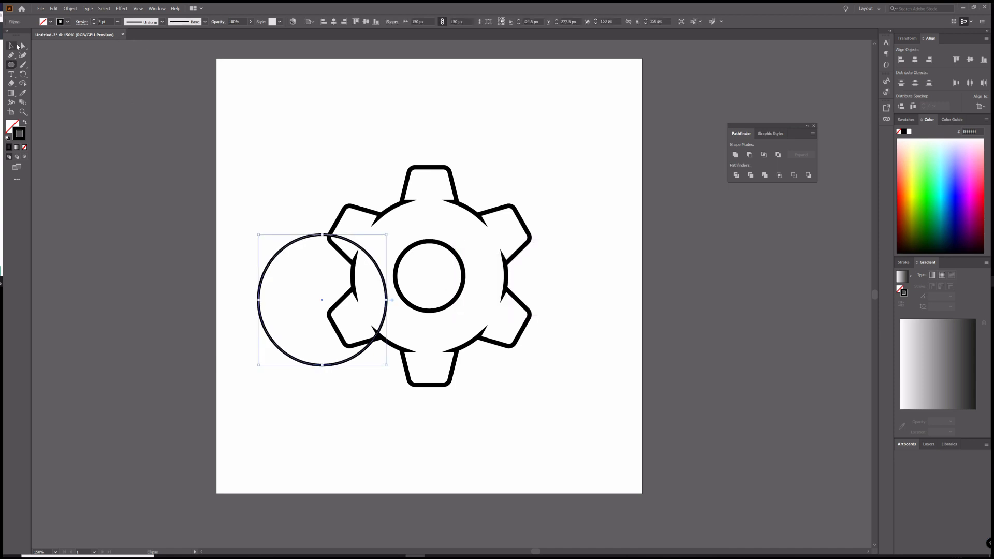
{"action": "left_click_drag", "start_coordinate": [246, 147], "coordinate": [481, 260]}
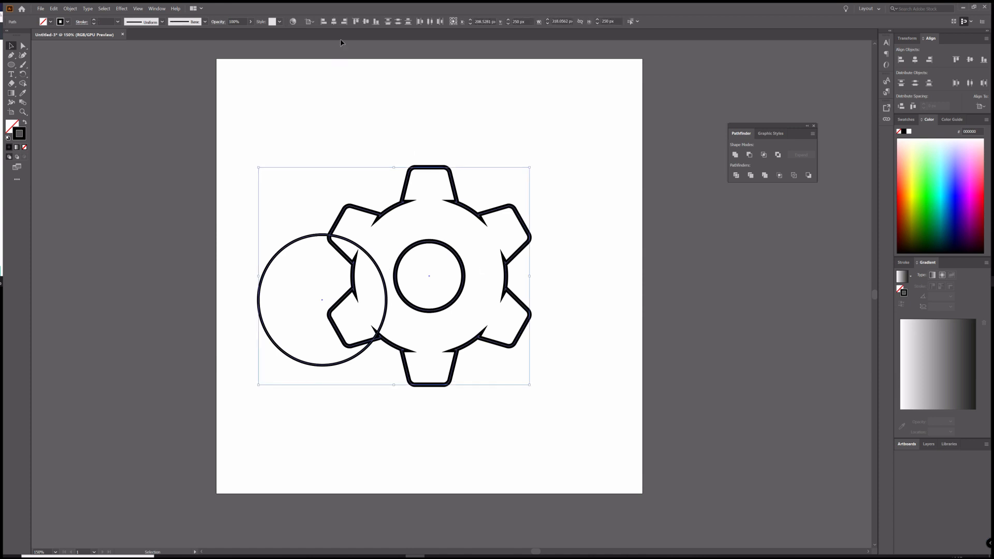
{"action": "left_click", "coordinate": [334, 23]}
{"action": "left_click", "coordinate": [368, 23]}
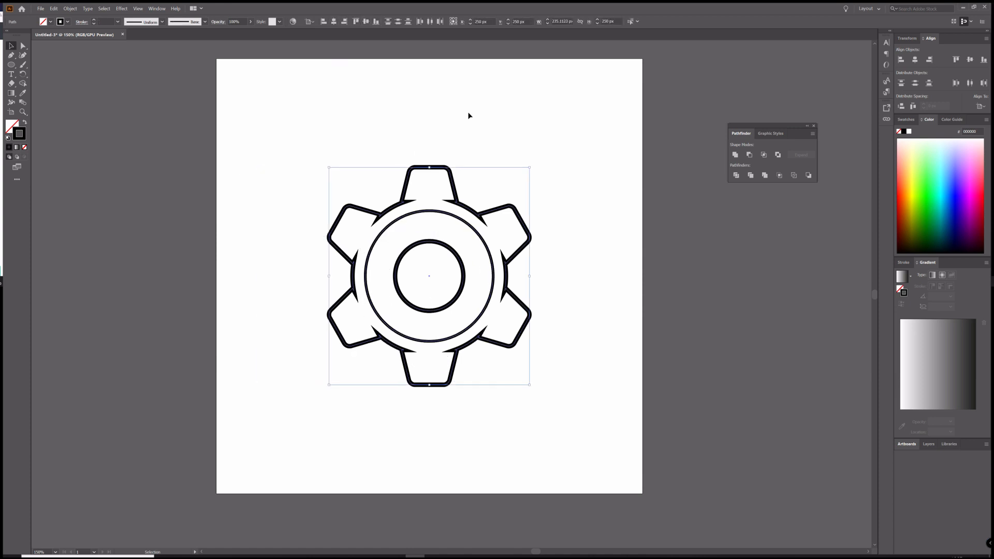
{"action": "left_click", "coordinate": [526, 121]}
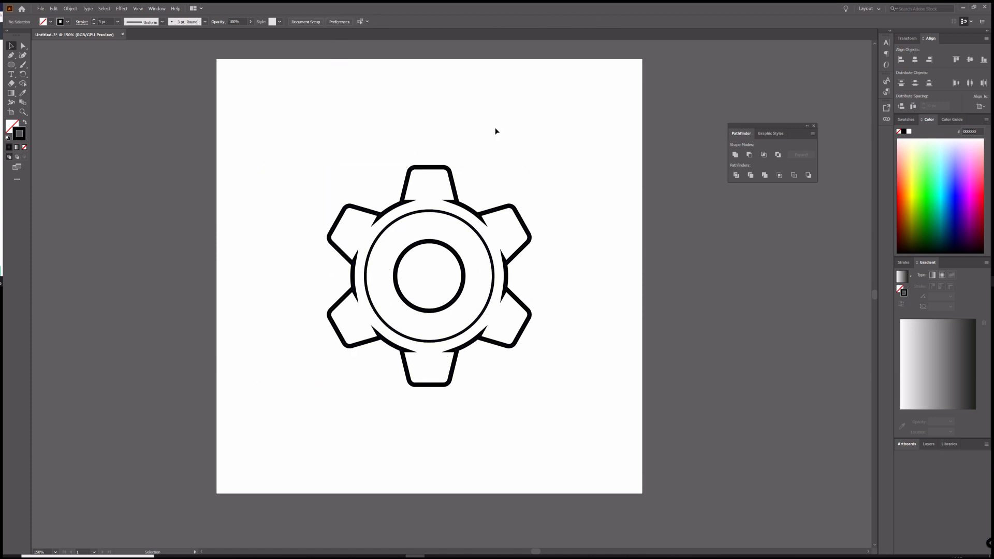
Step: Delete the upper-left quarter segment of the 150 px circle with the Direct Selection tool
{"action": "left_click", "coordinate": [22, 46]}
{"action": "scroll", "coordinate": [389, 232], "scroll_direction": "up", "scroll_amount": 2}
{"action": "left_click_drag", "start_coordinate": [399, 221], "coordinate": [382, 211]}
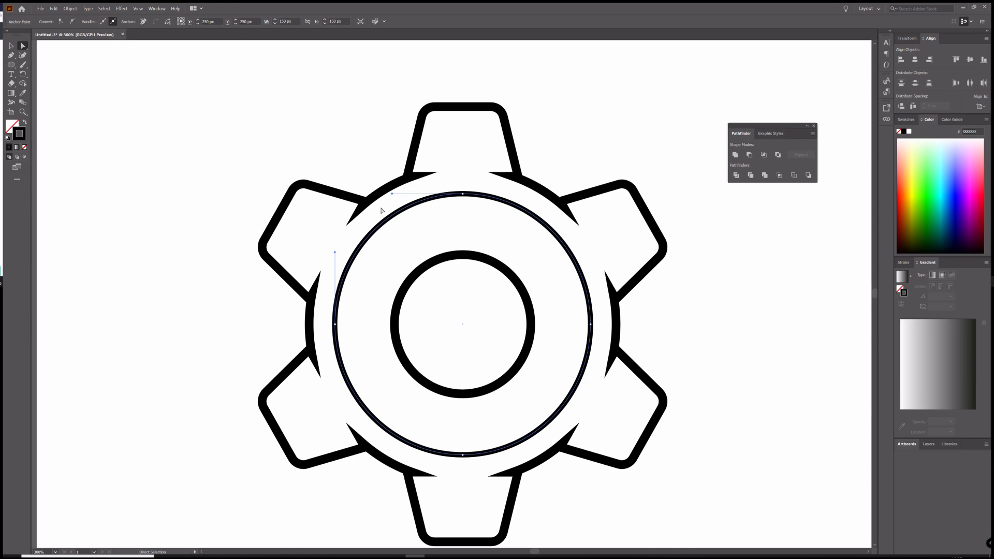
{"action": "key", "text": "Delete"}
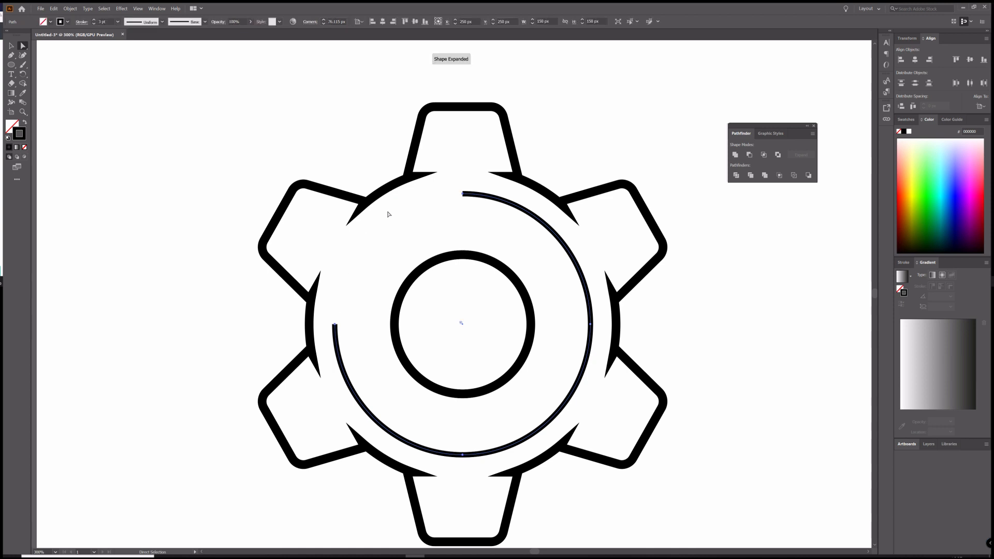
{"action": "key", "text": "v"}
{"action": "left_click", "coordinate": [117, 100]}
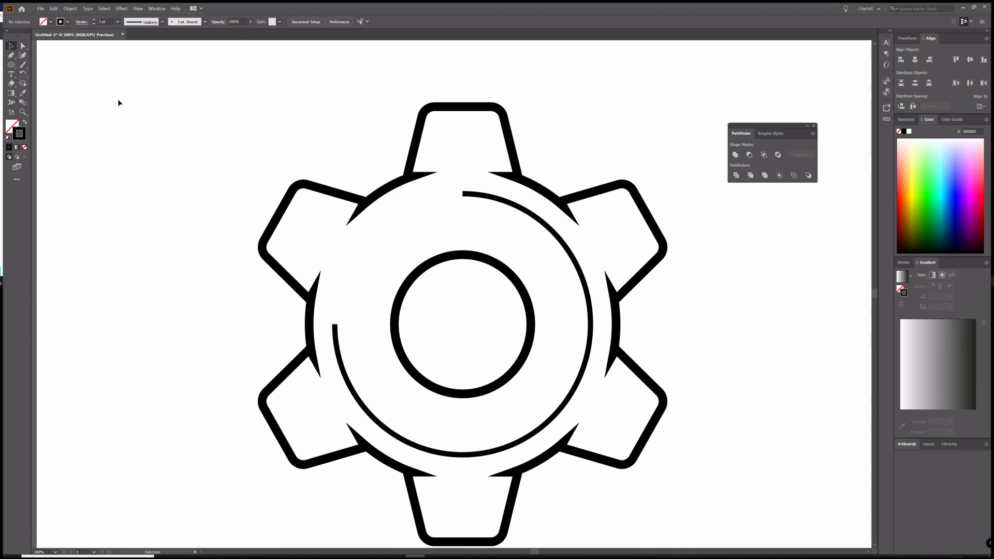
Step: Apply Width Profile 1 to the stroke of the open three-quarter arc
{"action": "scroll", "coordinate": [120, 103], "scroll_direction": "down", "scroll_amount": 1}
{"action": "left_click", "coordinate": [381, 170]}
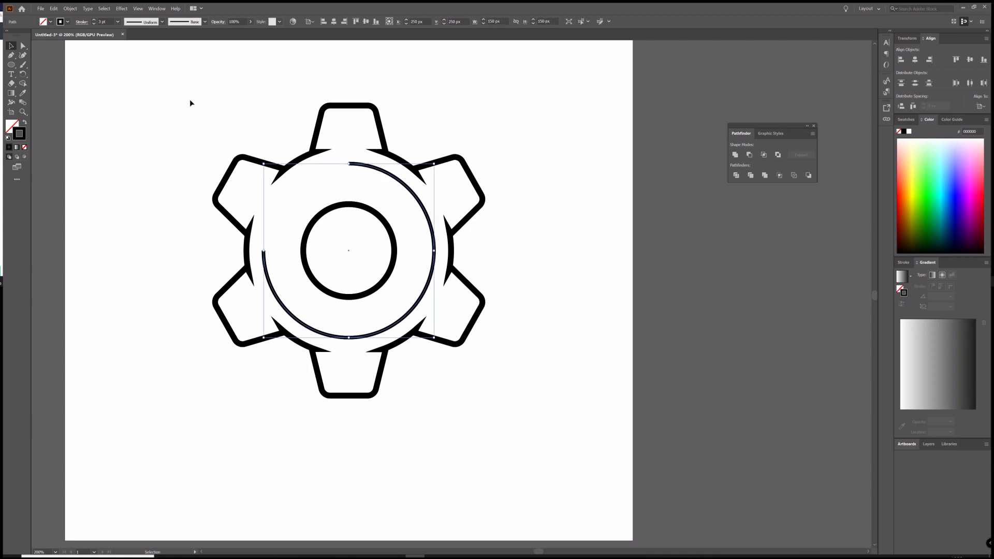
{"action": "left_click", "coordinate": [163, 22]}
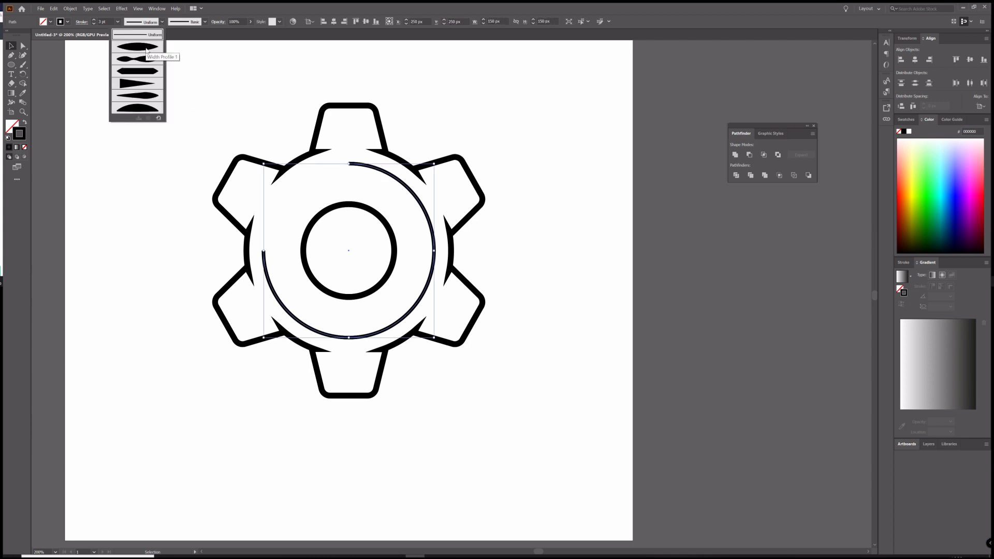
{"action": "left_click", "coordinate": [146, 49]}
{"action": "left_click", "coordinate": [201, 128]}
Step: Convert the strokes of all the gear paths to filled shapes with Outline Stroke
{"action": "key", "text": "ctrl+minus"}
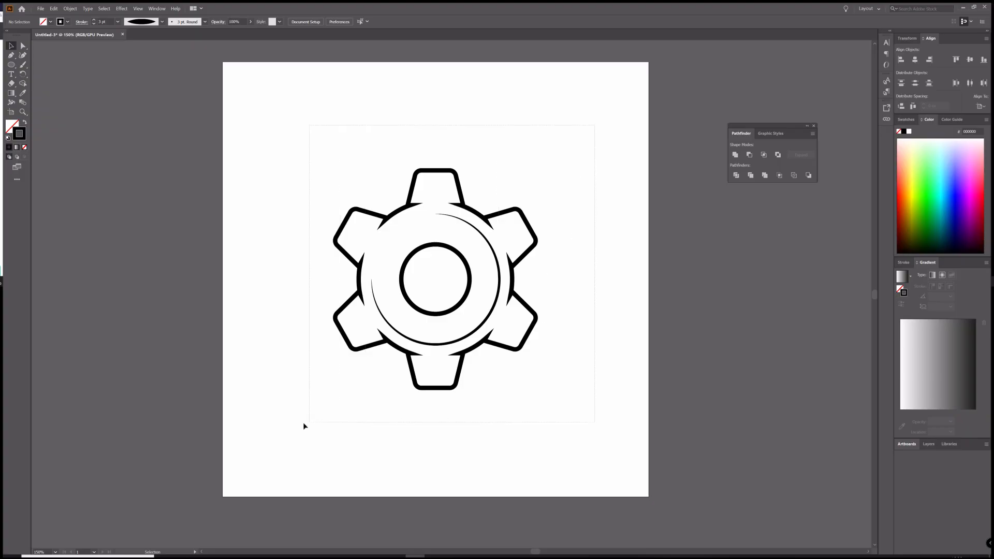
{"action": "key", "text": "ctrl+a"}
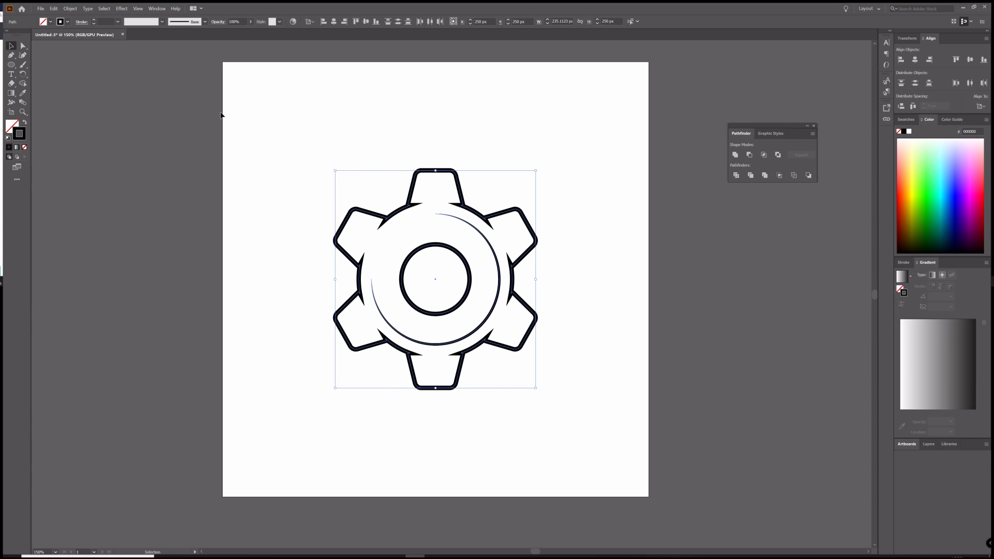
{"action": "left_click", "coordinate": [69, 9]}
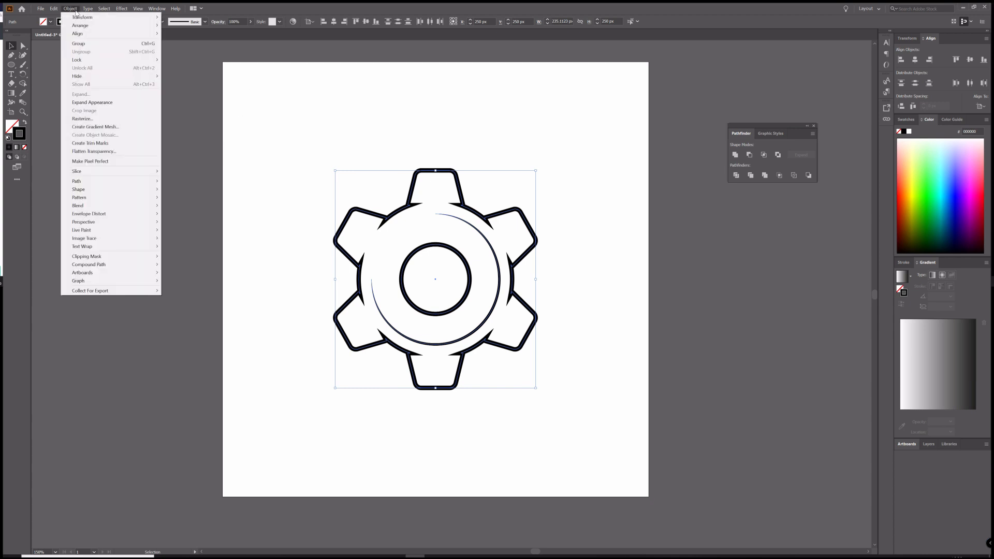
{"action": "mouse_move", "coordinate": [126, 183]}
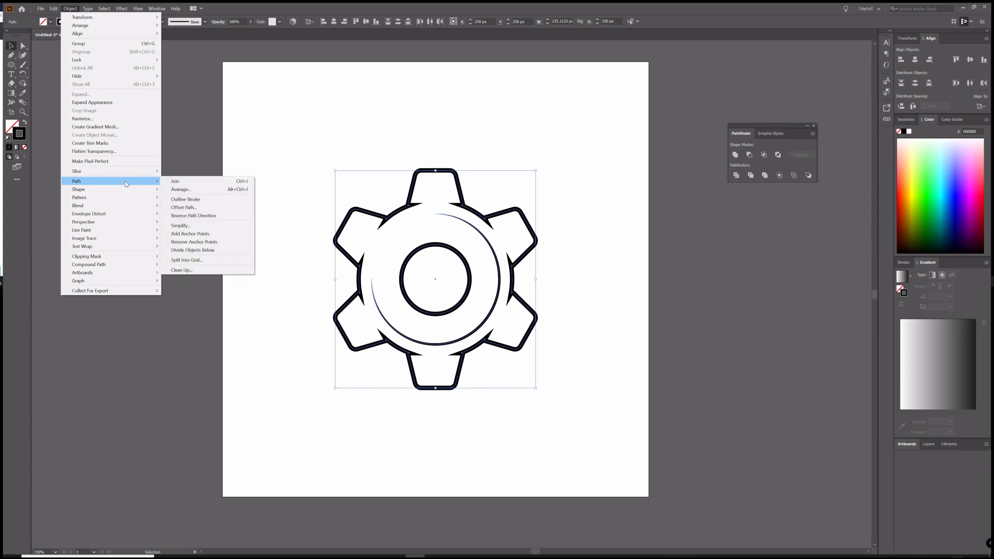
{"action": "left_click", "coordinate": [201, 200]}
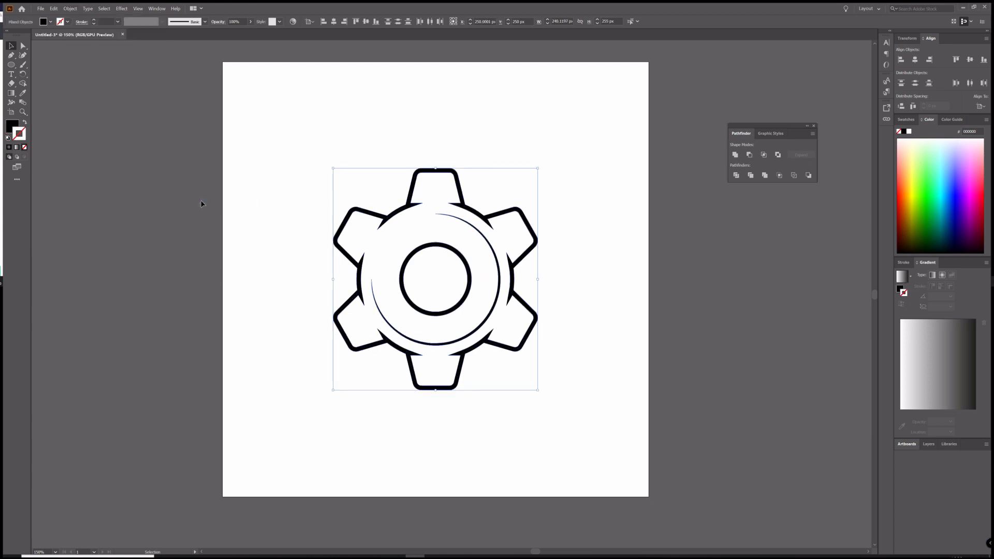
{"action": "left_click", "coordinate": [304, 177]}
Step: Draw a rectangle about 368 by 326 px covering the whole gear and fill it with cccccc
{"action": "key", "text": "m"}
{"action": "left_click_drag", "start_coordinate": [280, 138], "coordinate": [594, 422]}
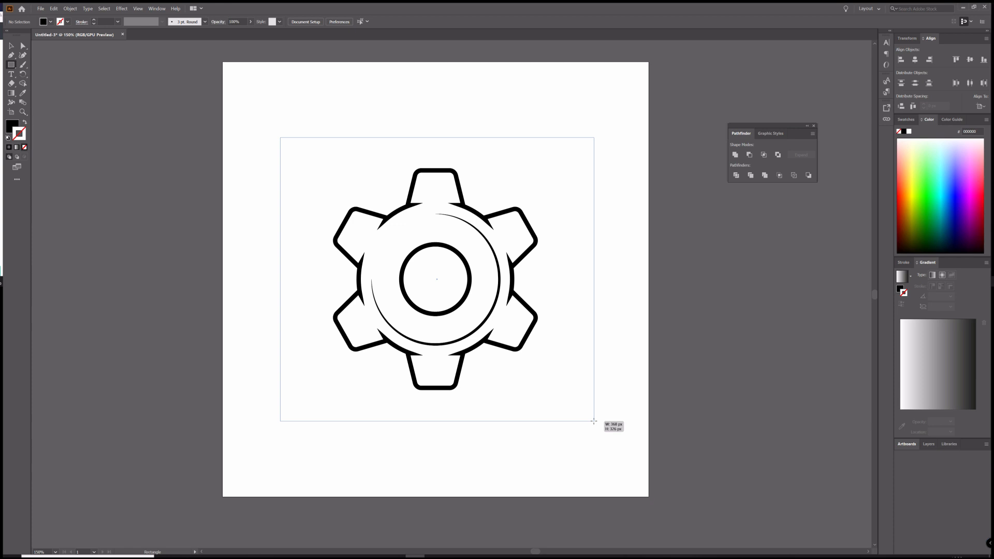
{"action": "left_click_drag", "start_coordinate": [594, 422], "coordinate": [594, 422]}
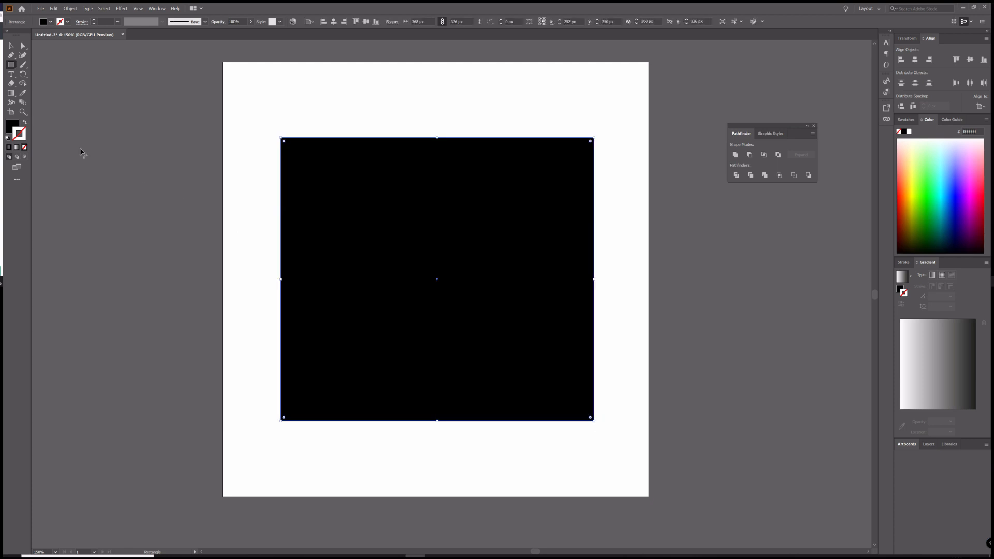
{"action": "double_click", "coordinate": [16, 126]}
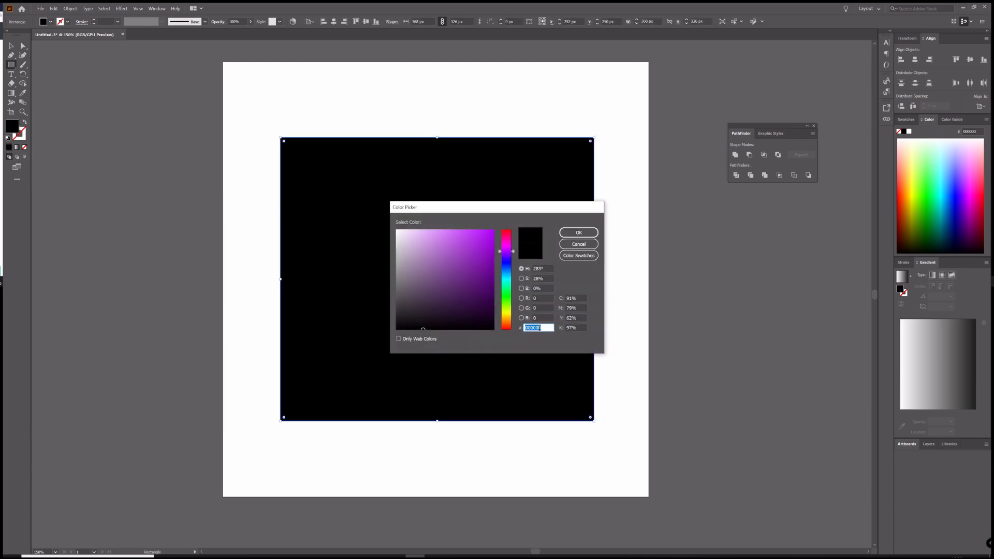
{"action": "type", "text": "cccccc"}
{"action": "key", "text": "ctrl+a"}
{"action": "left_click", "coordinate": [573, 233]}
Step: Send the light grey rectangle to the back, behind the gear outlines
{"action": "left_click", "coordinate": [11, 46]}
{"action": "right_click", "coordinate": [402, 222]}
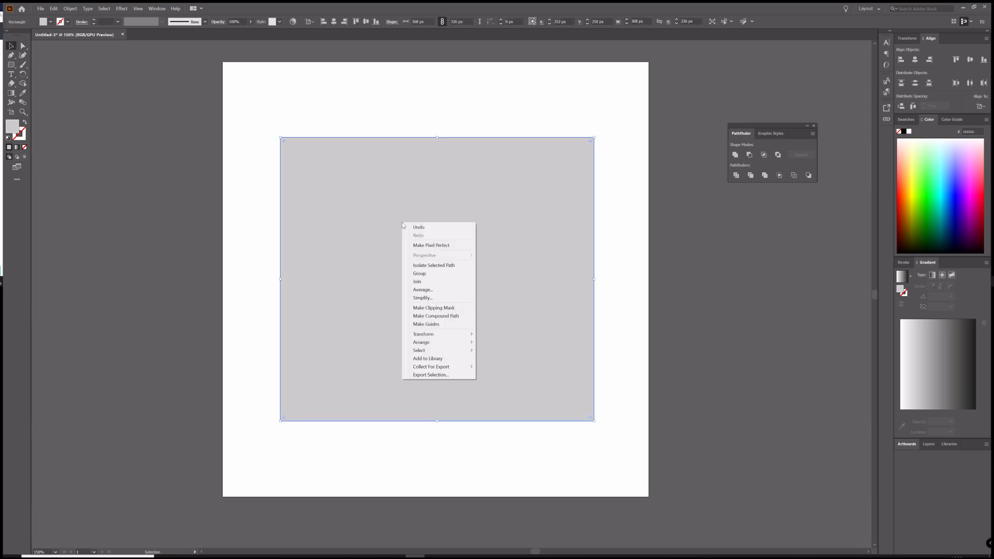
{"action": "mouse_move", "coordinate": [457, 344]}
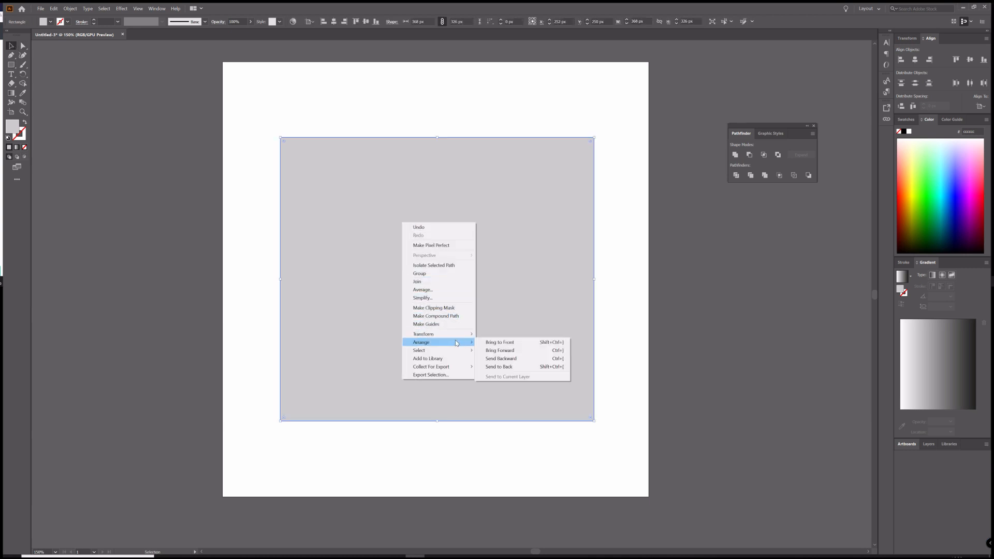
{"action": "left_click", "coordinate": [505, 367]}
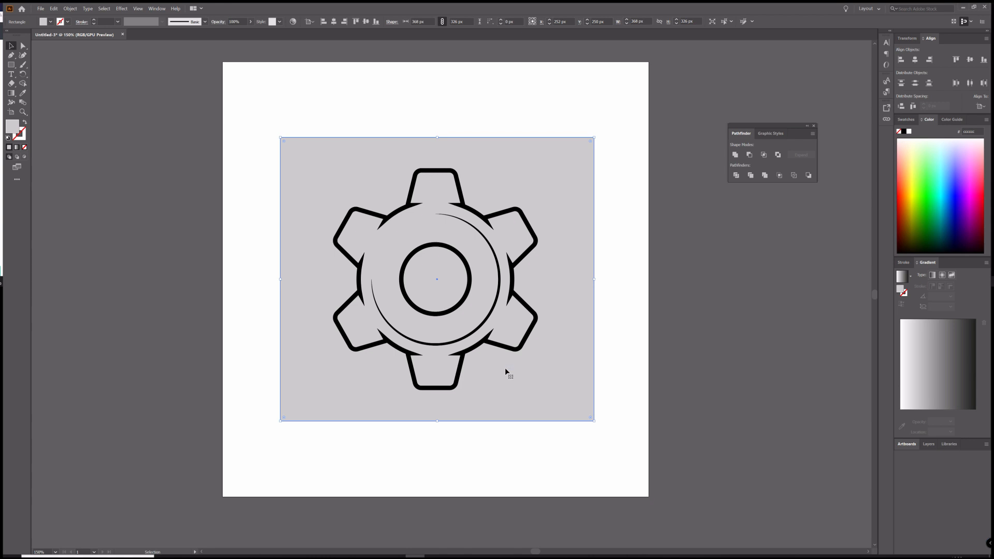
{"action": "left_click", "coordinate": [638, 296]}
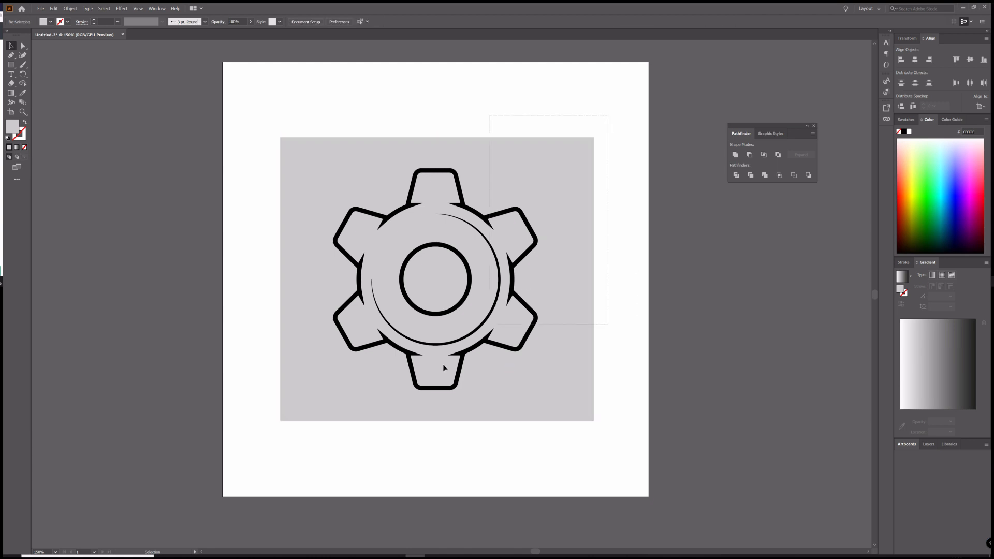
Step: Divide all the artwork with Pathfinder and delete the grey pieces outside the gear and inside its center hole
{"action": "key", "text": "ctrl+a"}
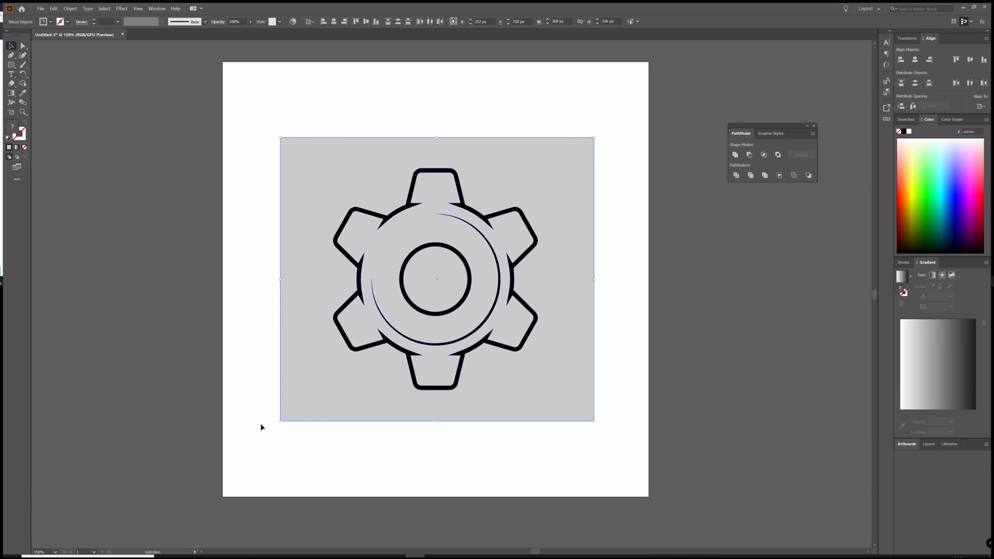
{"action": "left_click", "coordinate": [735, 176]}
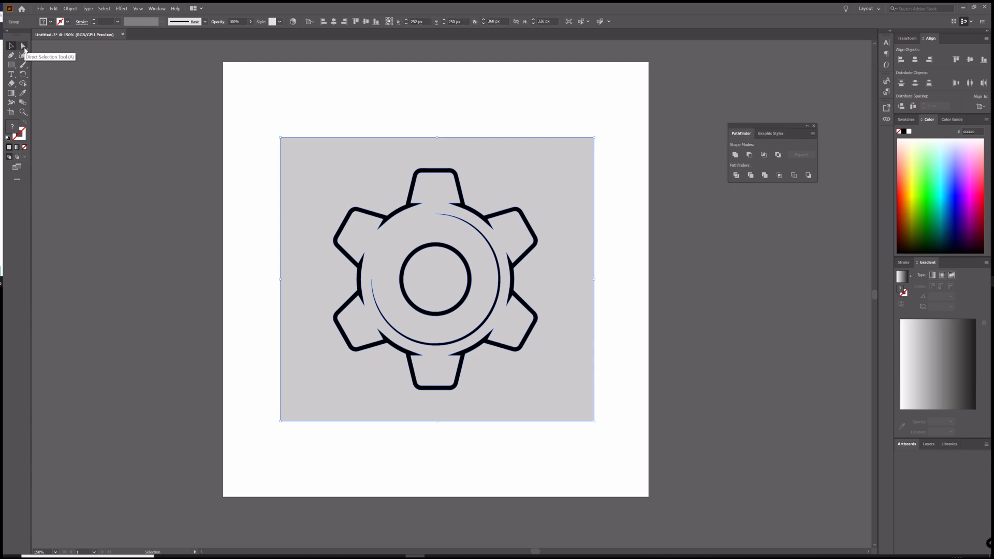
{"action": "left_click", "coordinate": [23, 46]}
{"action": "left_click", "coordinate": [227, 160]}
{"action": "left_click", "coordinate": [303, 172]}
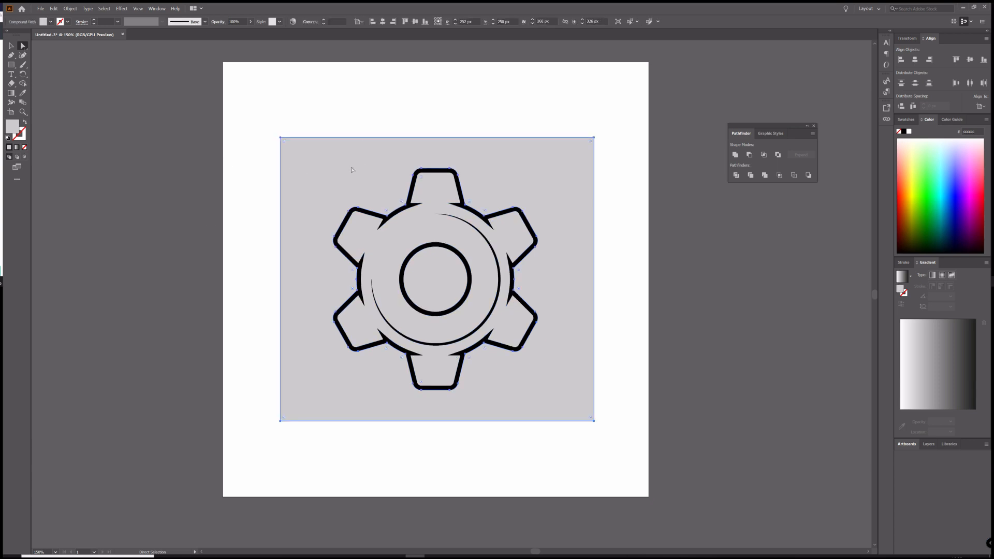
{"action": "key", "text": "Delete"}
{"action": "left_click", "coordinate": [443, 273]}
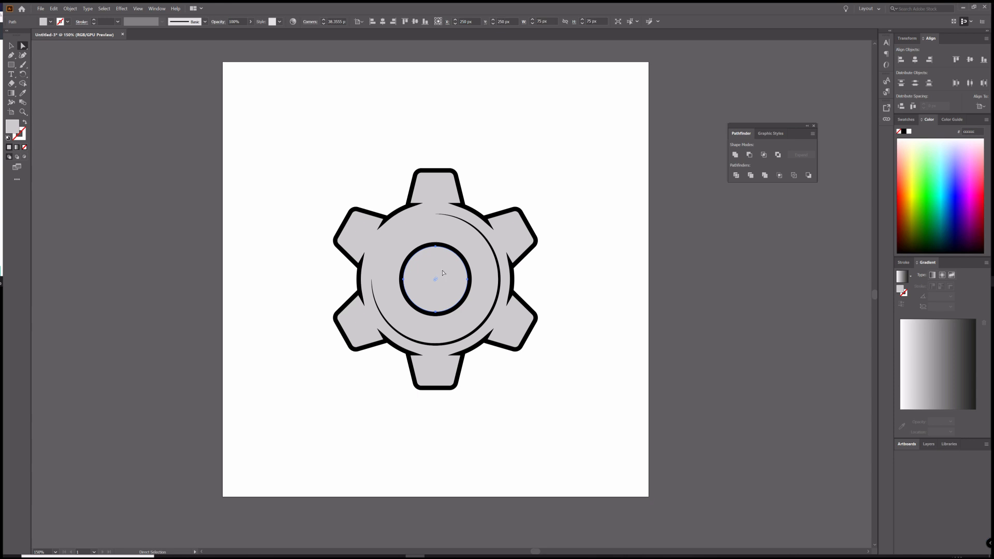
{"action": "key", "text": "Delete"}
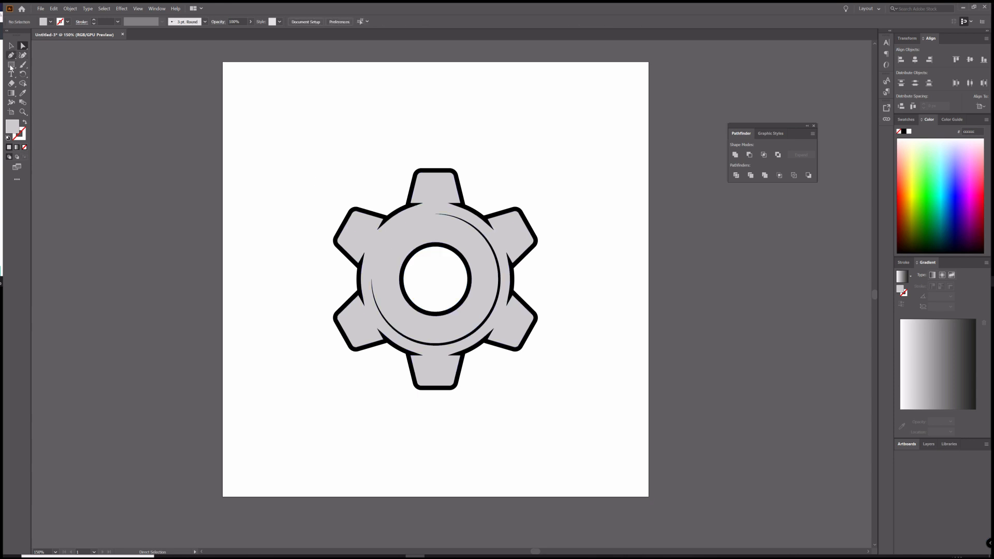
Step: Create a 350 by 350 px circle with the Ellipse tool
{"action": "left_click", "coordinate": [12, 65]}
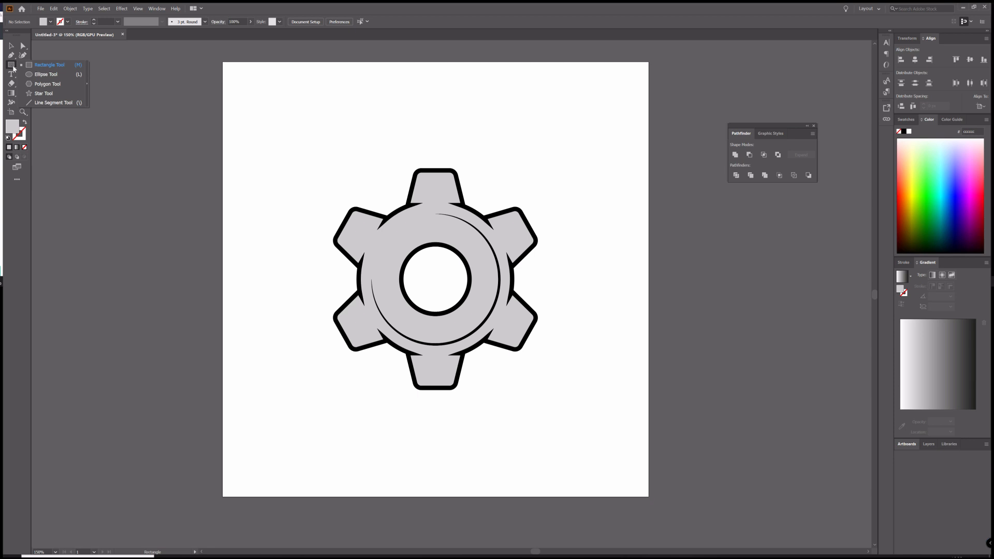
{"action": "left_click", "coordinate": [37, 75]}
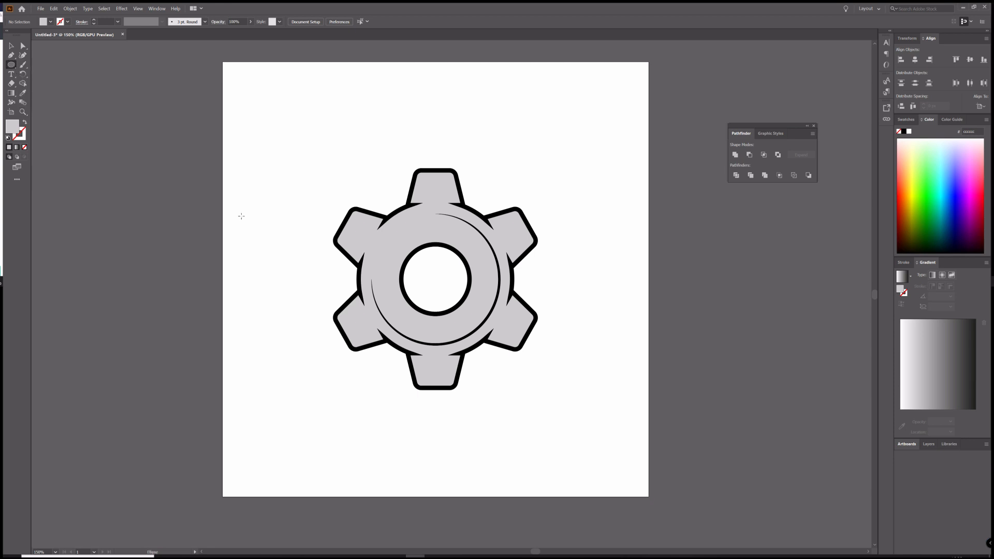
{"action": "left_click", "coordinate": [279, 183]}
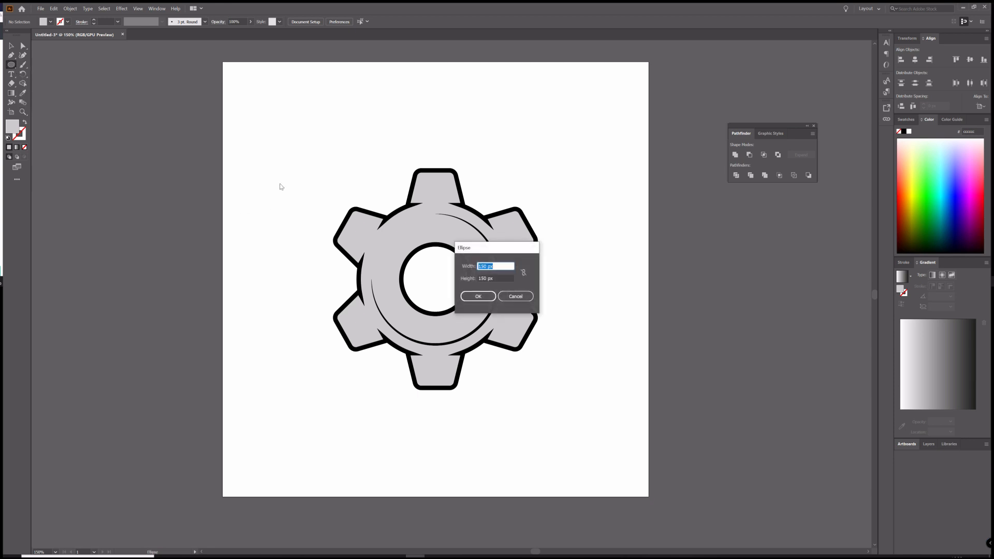
{"action": "type", "text": "350"}
{"action": "key", "text": "Tab"}
{"action": "type", "text": "350"}
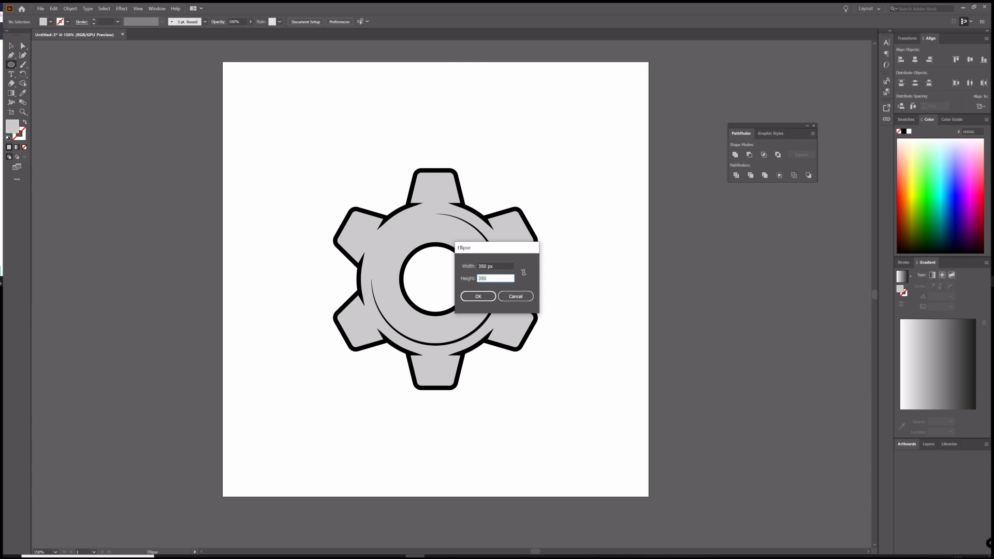
{"action": "left_click", "coordinate": [478, 299]}
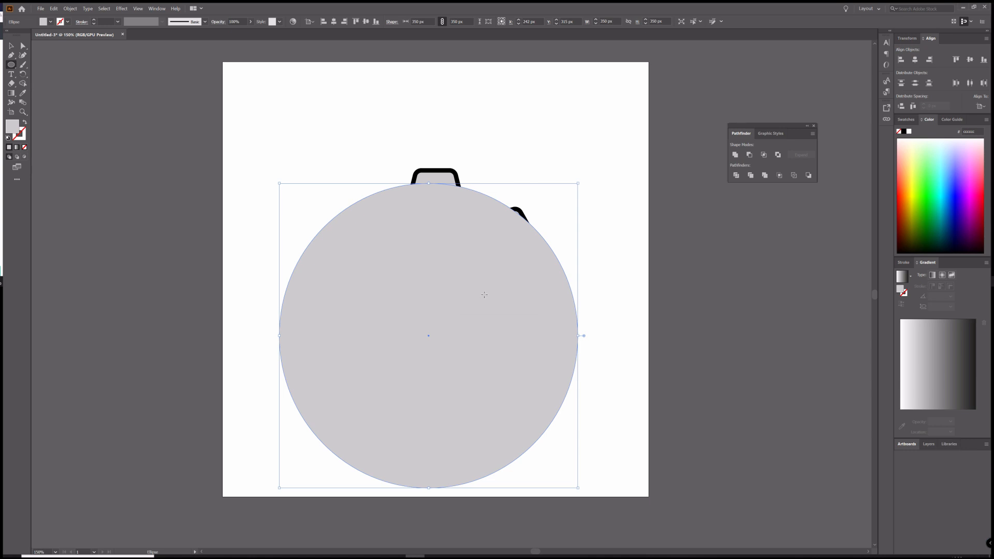
Step: Fill the 350 px circle with 624c6a and send it to the back, behind the gear
{"action": "double_click", "coordinate": [12, 125]}
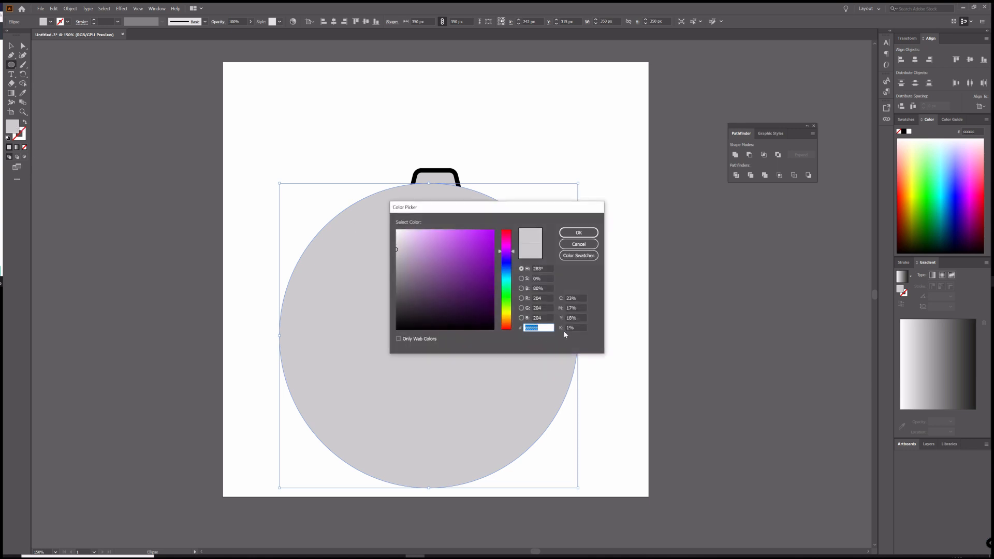
{"action": "type", "text": "624c6a"}
{"action": "double_click", "coordinate": [539, 328]}
{"action": "left_click", "coordinate": [579, 232]}
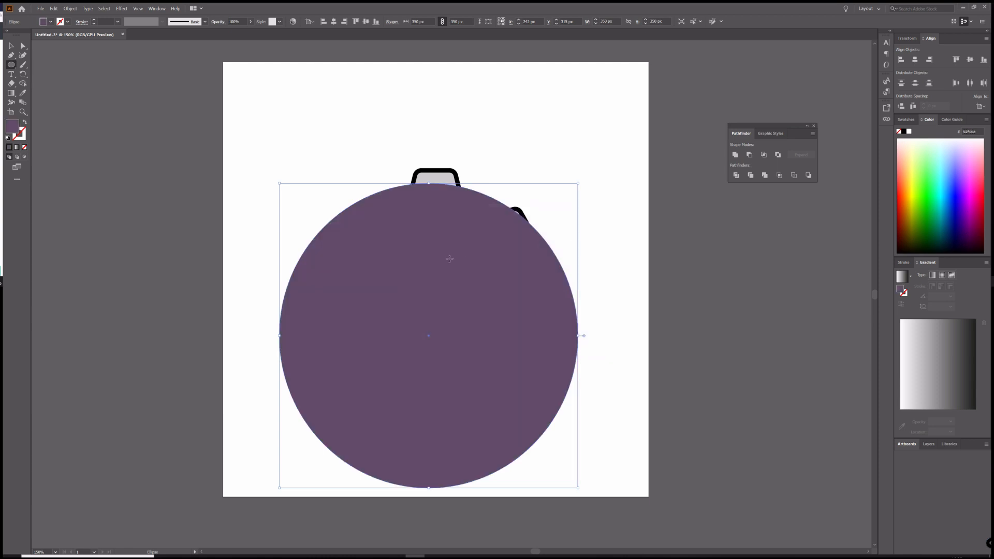
{"action": "right_click", "coordinate": [444, 276]}
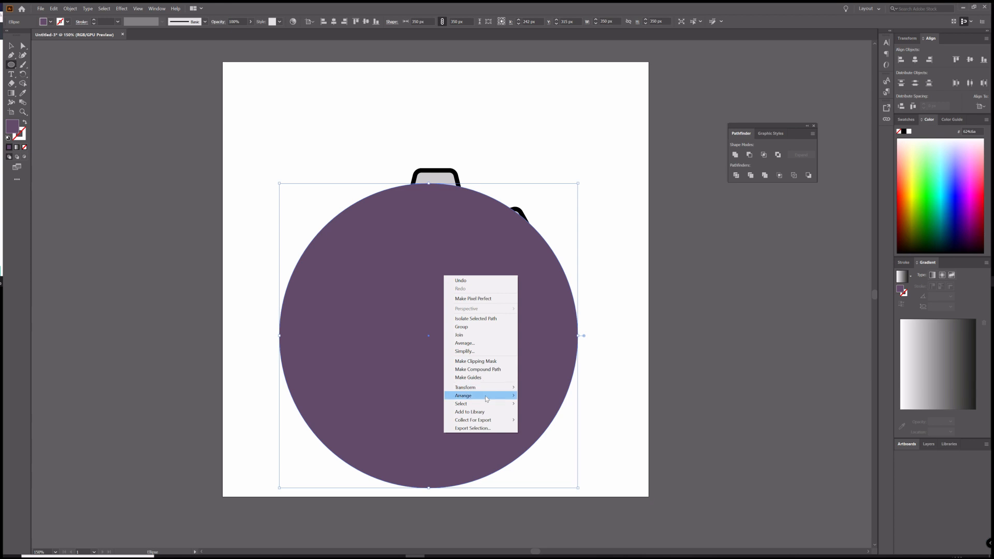
{"action": "left_click", "coordinate": [536, 420]}
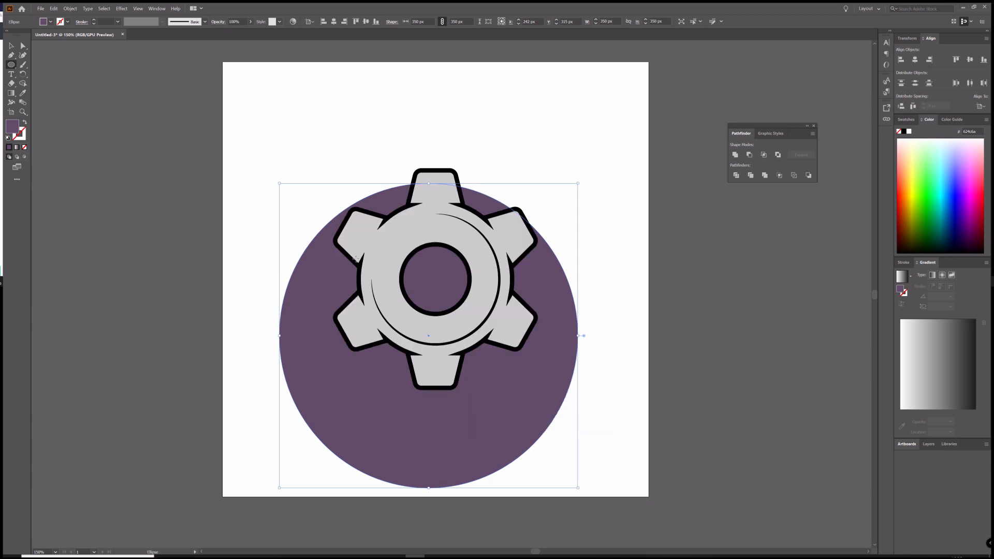
Step: Center the purple circle and the gear horizontally and vertically on the artboard
{"action": "left_click", "coordinate": [12, 46]}
{"action": "left_click", "coordinate": [216, 137]}
{"action": "key", "text": "ctrl+a"}
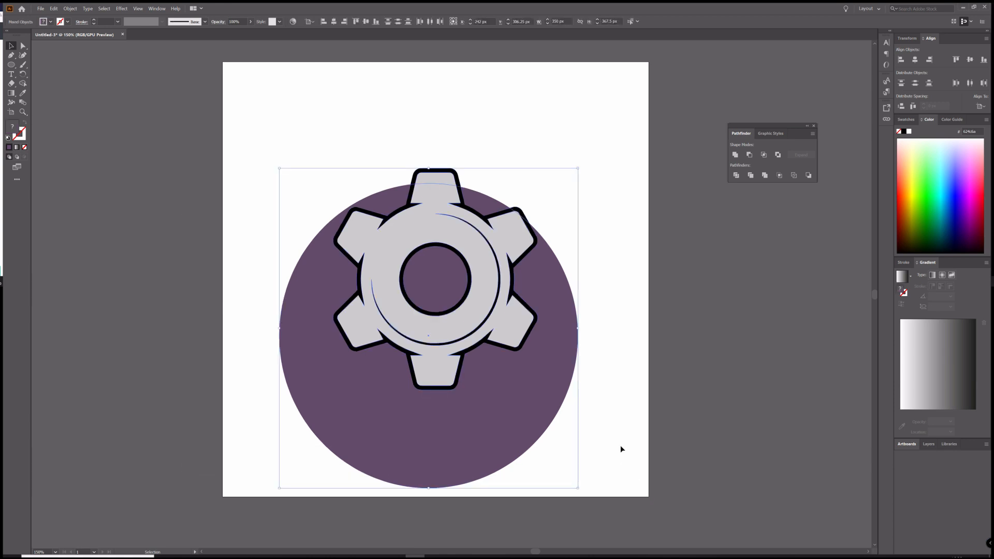
{"action": "left_click", "coordinate": [334, 21]}
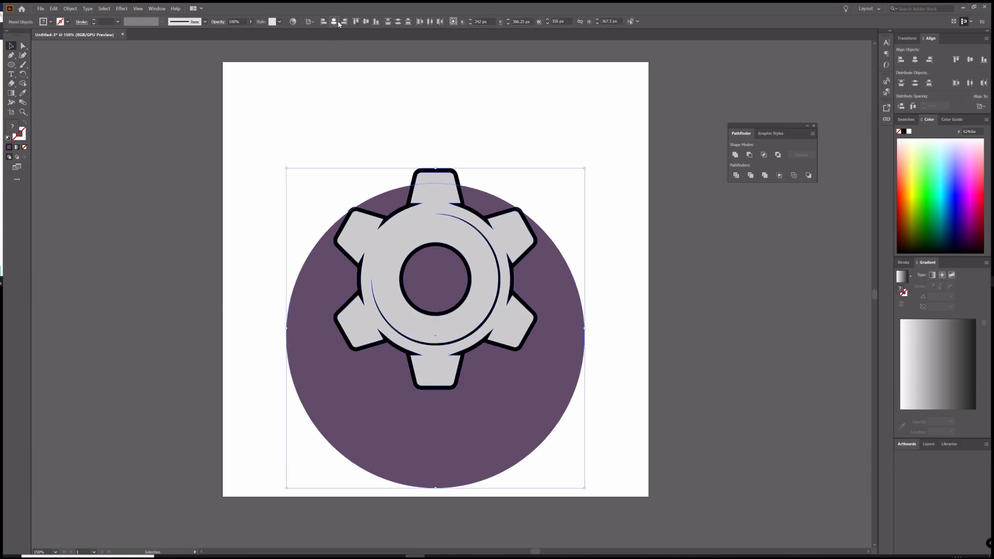
{"action": "left_click", "coordinate": [366, 21]}
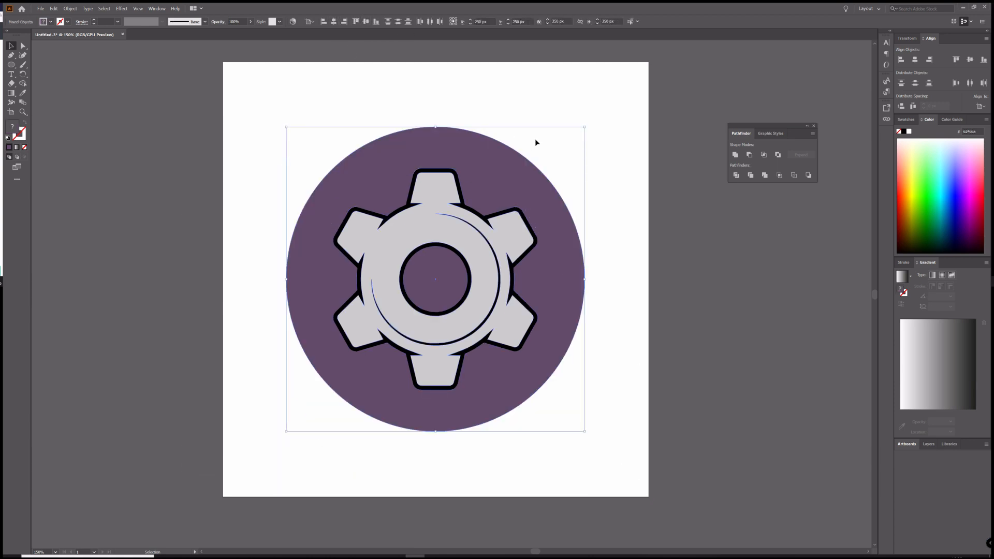
{"action": "left_click", "coordinate": [499, 103]}
Step: Duplicate the gear group beside the artboard and unite the copy into a single silhouette with Pathfinder
{"action": "scroll", "coordinate": [285, 160], "scroll_direction": "down", "scroll_amount": 1}
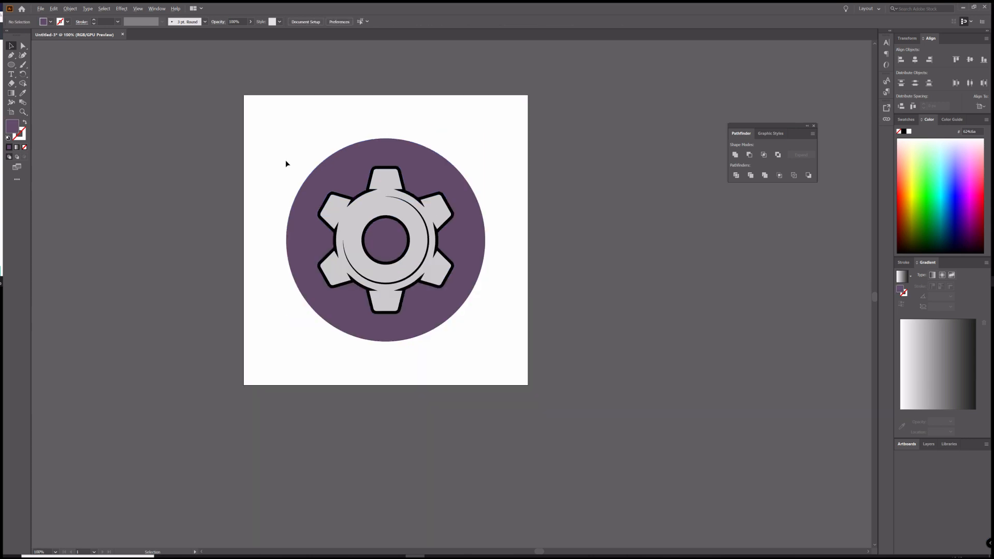
{"action": "left_click", "coordinate": [351, 221]}
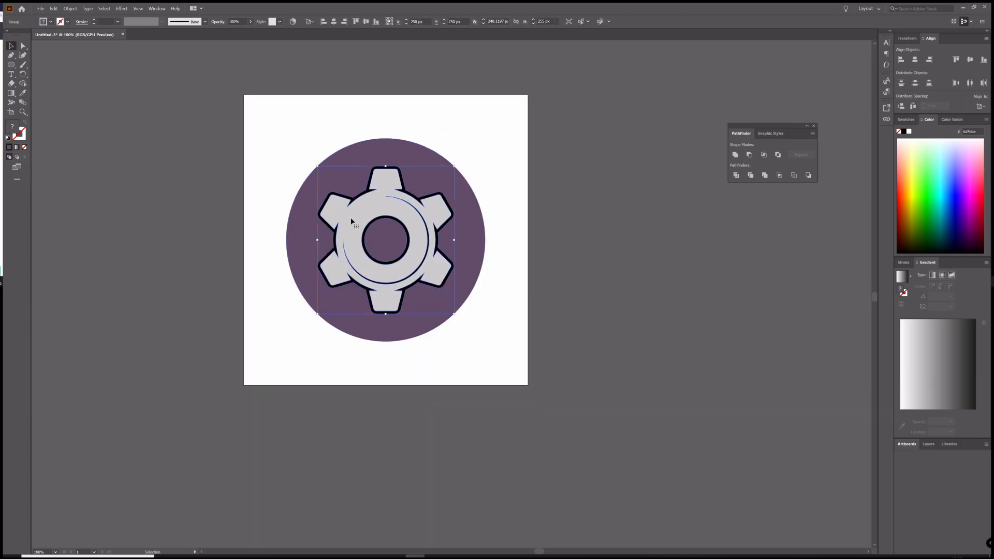
{"action": "left_click_drag", "start_coordinate": [351, 222], "coordinate": [569, 231]}
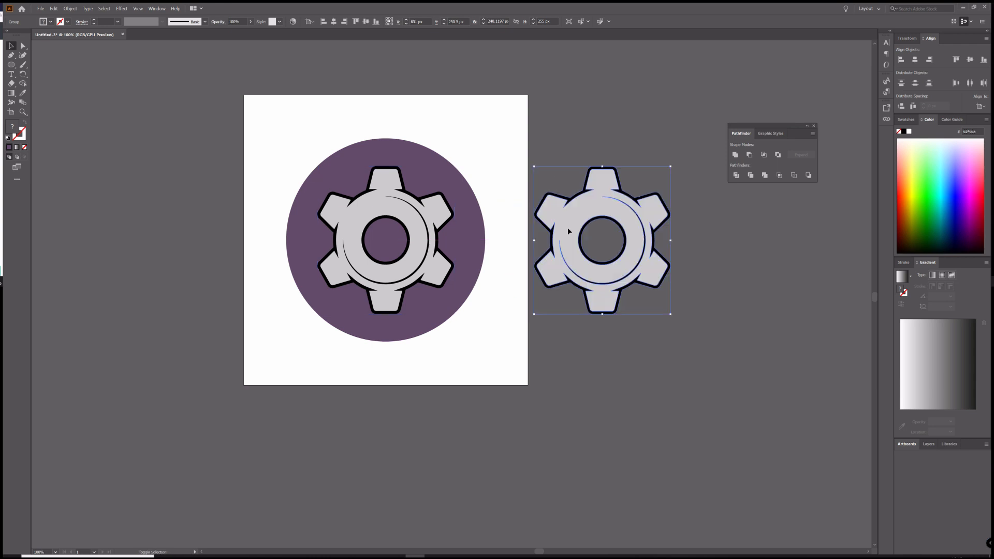
{"action": "left_click", "coordinate": [736, 158]}
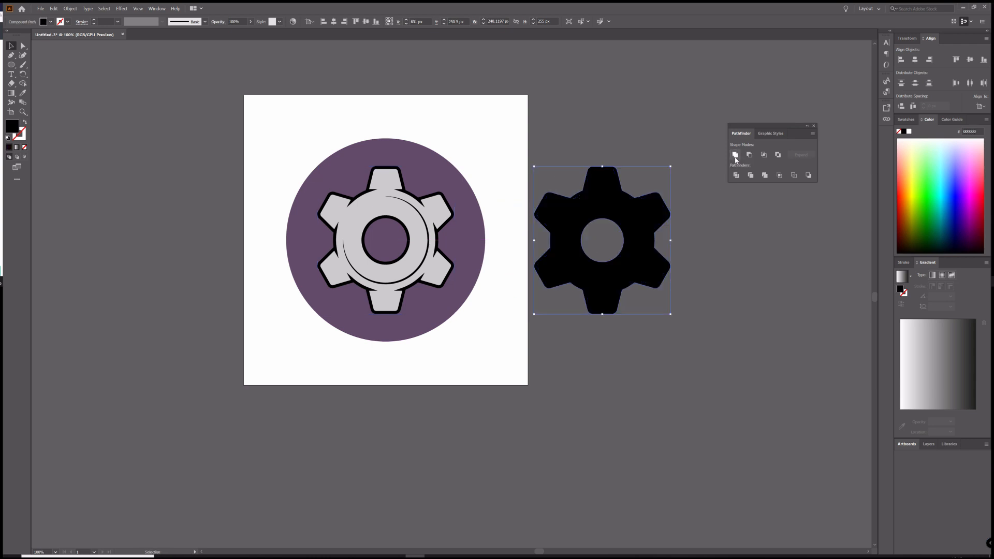
Step: Swap the gear silhouette's fill and stroke, and set its stroke weight to 3 pt
{"action": "left_click", "coordinate": [24, 124]}
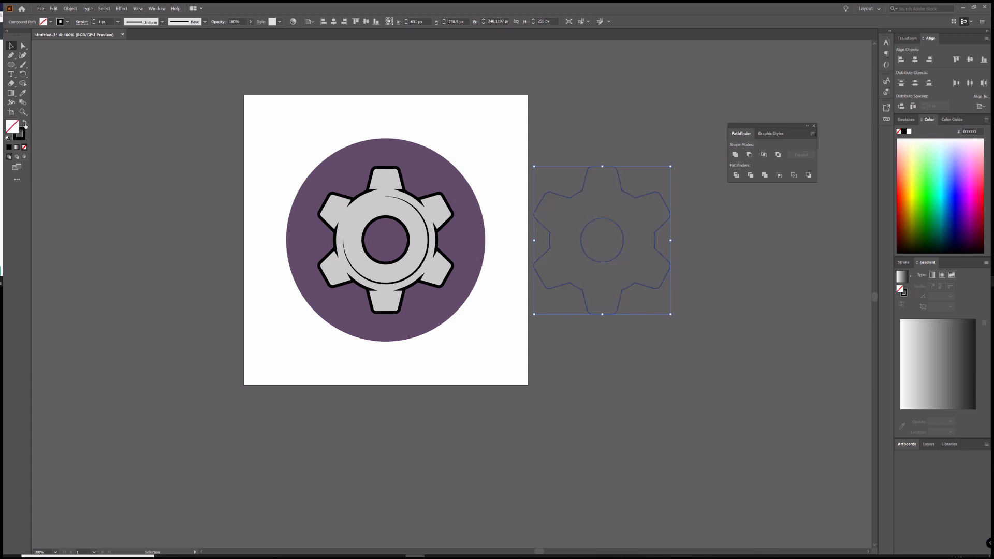
{"action": "left_click", "coordinate": [23, 135]}
{"action": "left_click", "coordinate": [94, 20]}
{"action": "left_click", "coordinate": [94, 20]}
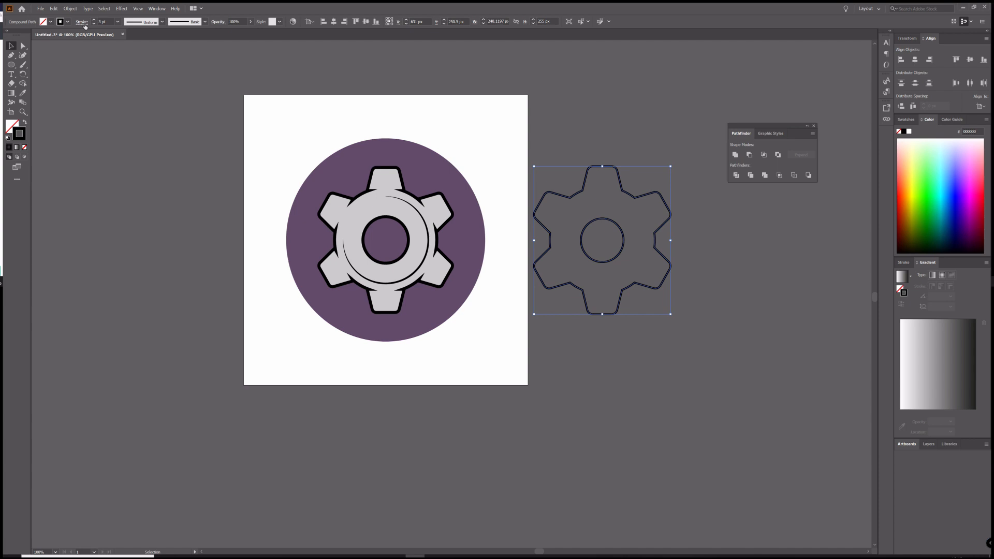
Step: Align the gear silhouette's stroke to the outside and set the stroke color to white
{"action": "left_click", "coordinate": [83, 23]}
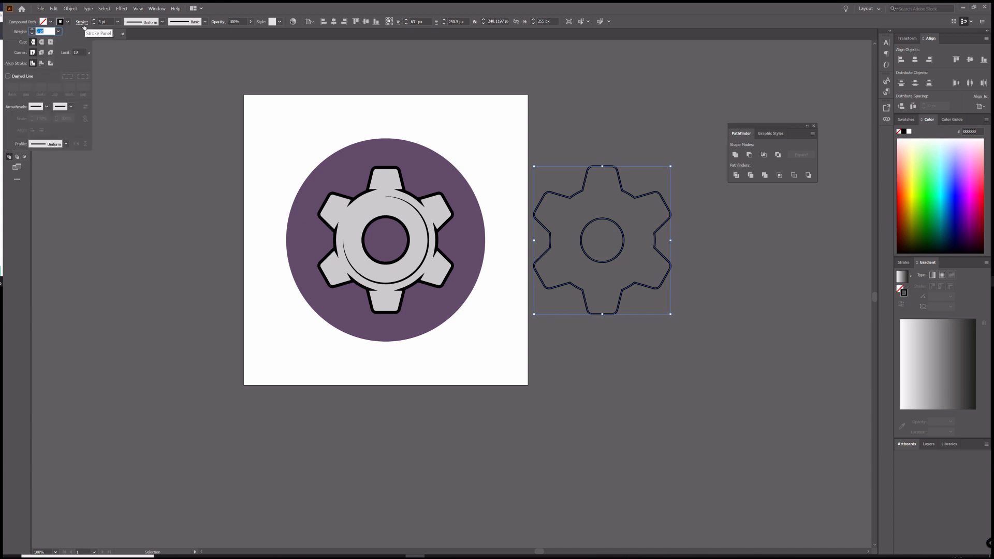
{"action": "left_click", "coordinate": [51, 64]}
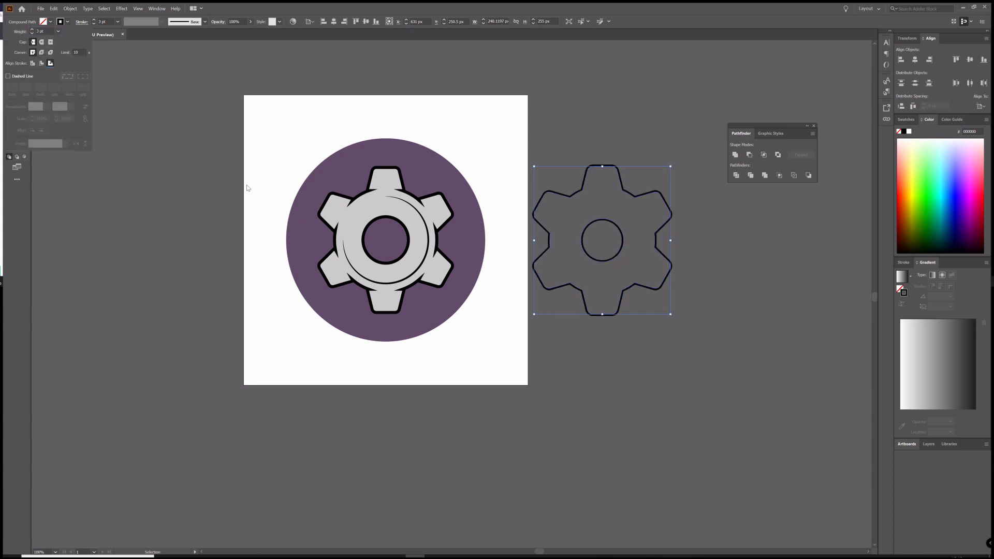
{"action": "left_click", "coordinate": [909, 132]}
Step: Center the white gear outline together with the grey gear and purple circle, horizontally and vertically on the artboard
{"action": "left_click", "coordinate": [300, 144]}
{"action": "left_click_drag", "start_coordinate": [253, 111], "coordinate": [733, 379]}
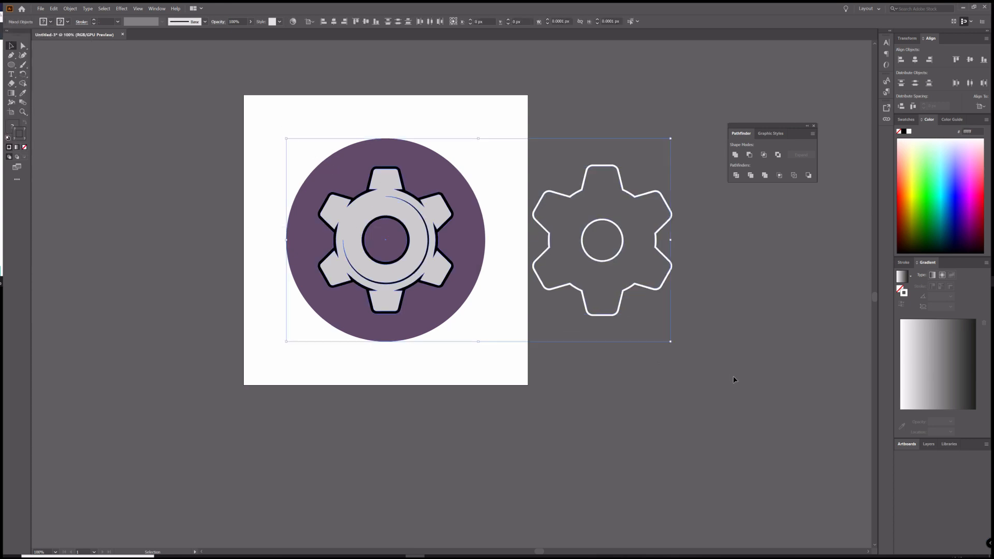
{"action": "left_click", "coordinate": [334, 21]}
{"action": "left_click", "coordinate": [366, 21]}
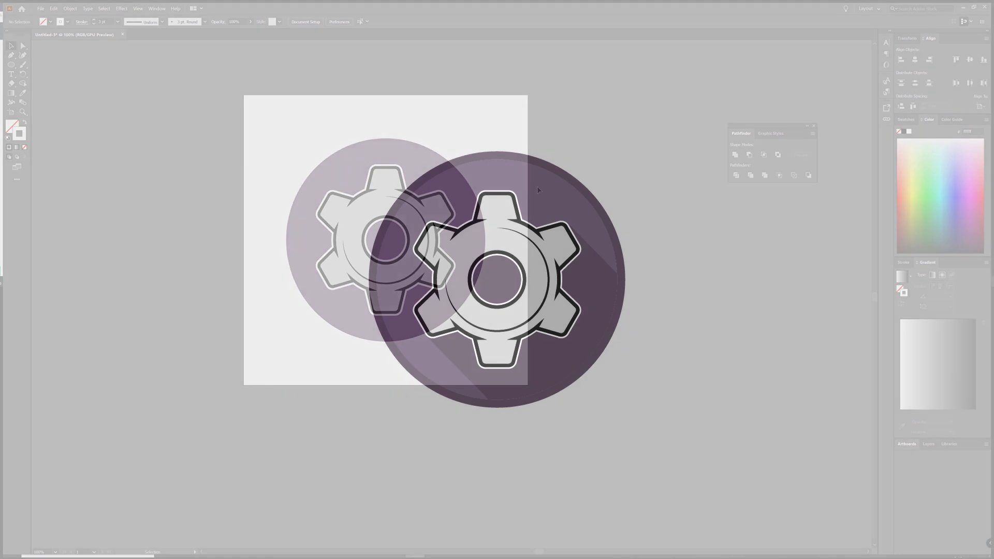